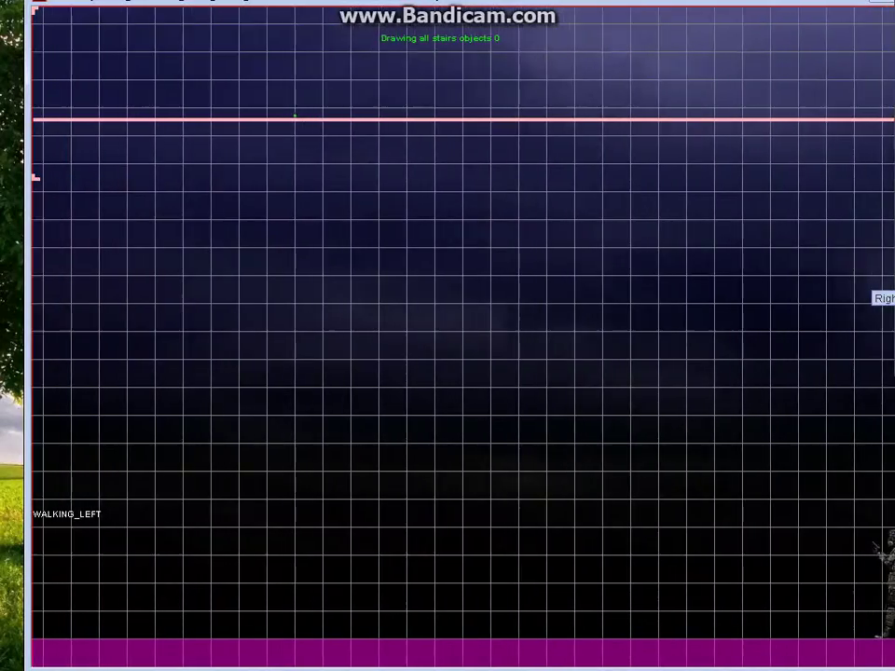
Walk the player character right to the army truck in the level and get in.
{"action": "key", "text": "Right"}
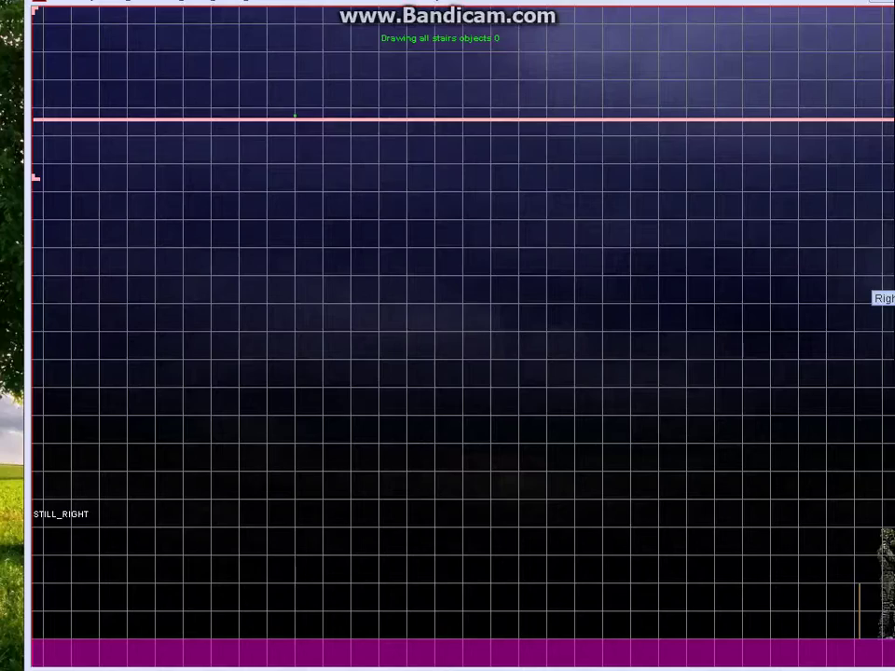
{"action": "key", "text": "Return"}
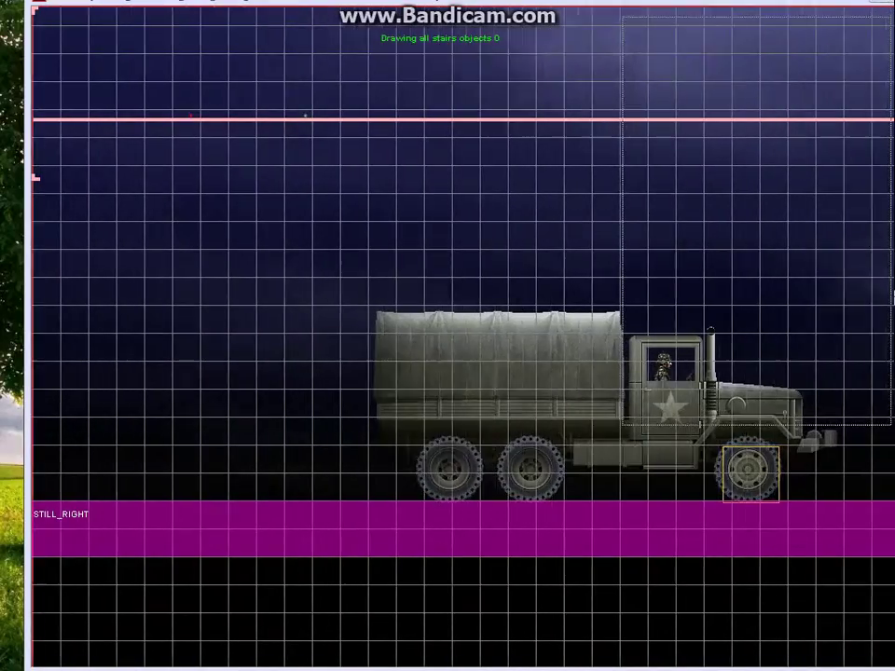
Bring the Tools window into view and open the .ilbm sprite generator.
{"action": "left_click_drag", "start_coordinate": [737, 26], "coordinate": [737, 20]}
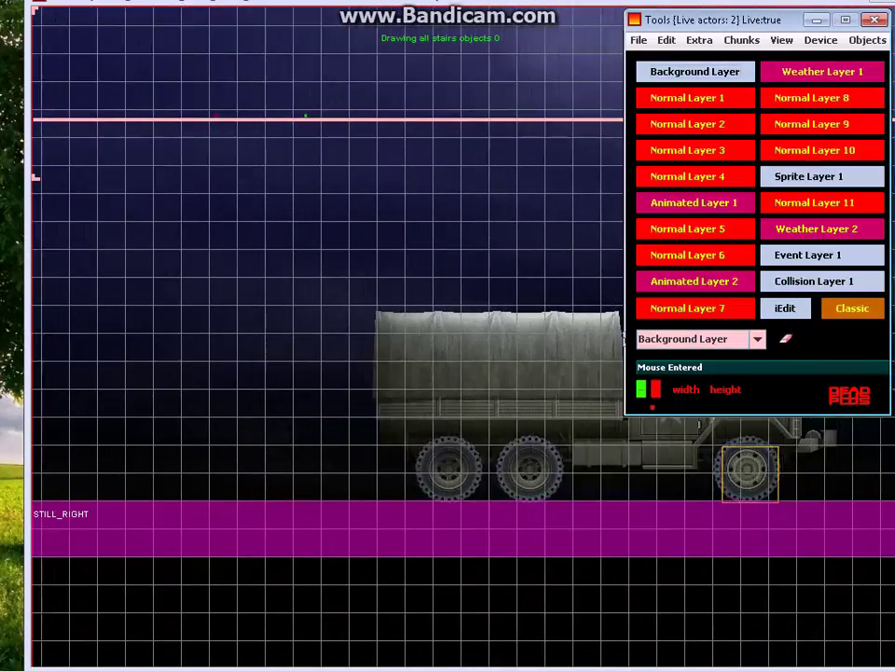
{"action": "left_click", "coordinate": [699, 40]}
{"action": "key", "text": "Down"}
{"action": "key", "text": "Down"}
{"action": "key", "text": "Down"}
{"action": "key", "text": "Down"}
{"action": "key", "text": "Down"}
{"action": "key", "text": "Down"}
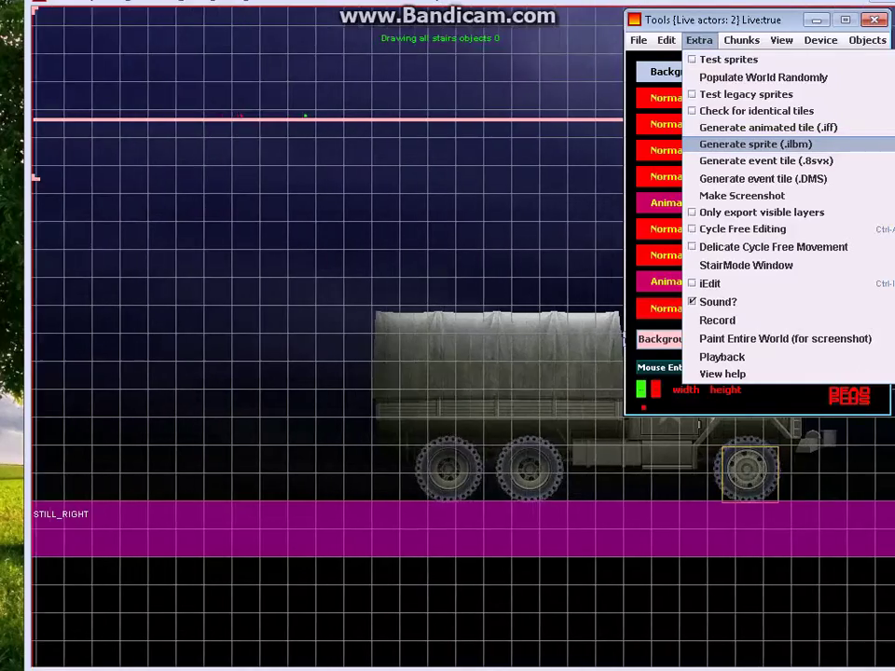
{"action": "key", "text": "Return"}
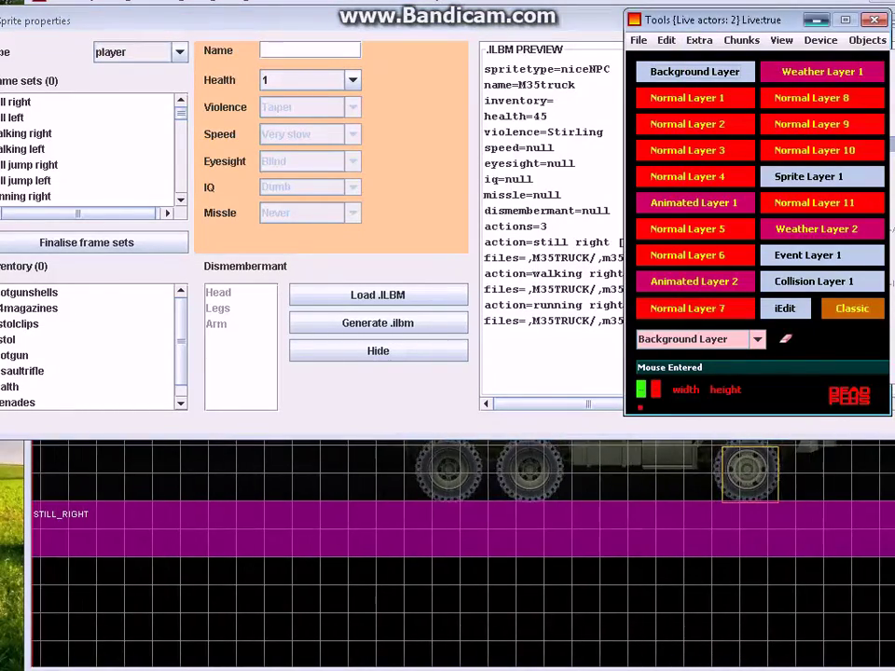
Reposition the Sprite properties window so its fields are reachable and set the sprite type to explosive.
{"action": "left_click", "coordinate": [560, 21]}
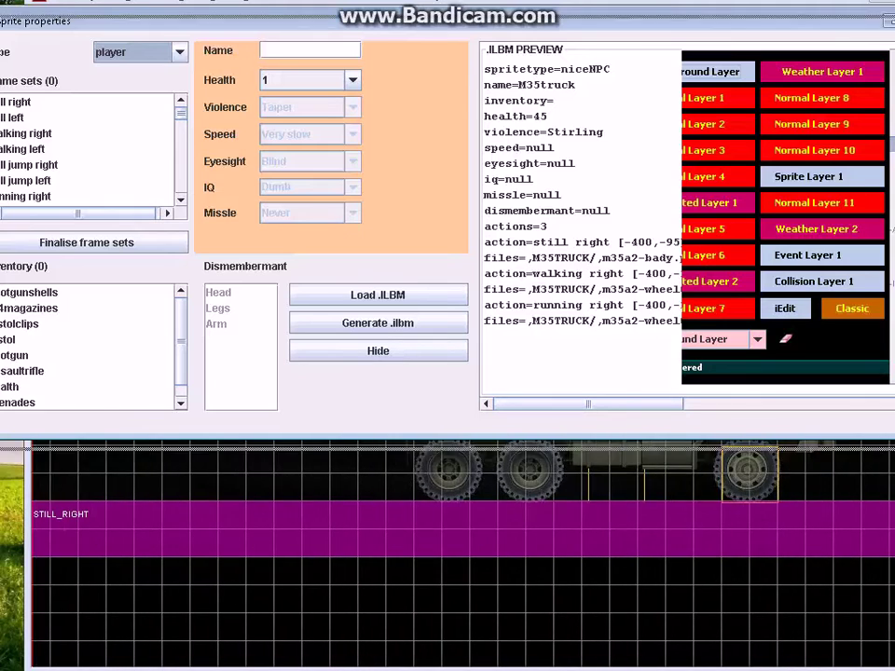
{"action": "left_click_drag", "start_coordinate": [560, 20], "coordinate": [617, 81]}
{"action": "left_click", "coordinate": [237, 112]}
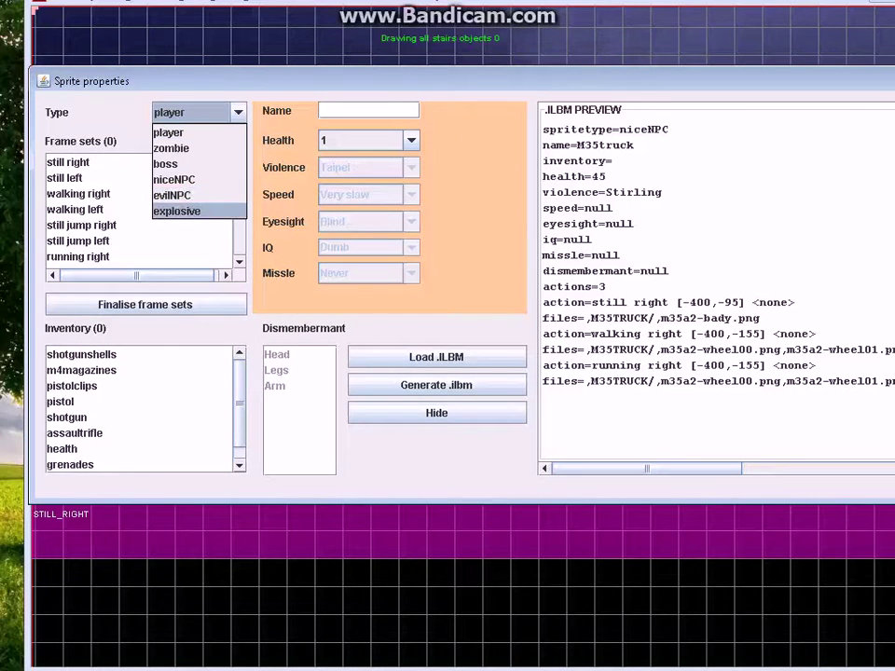
{"action": "left_click", "coordinate": [177, 211]}
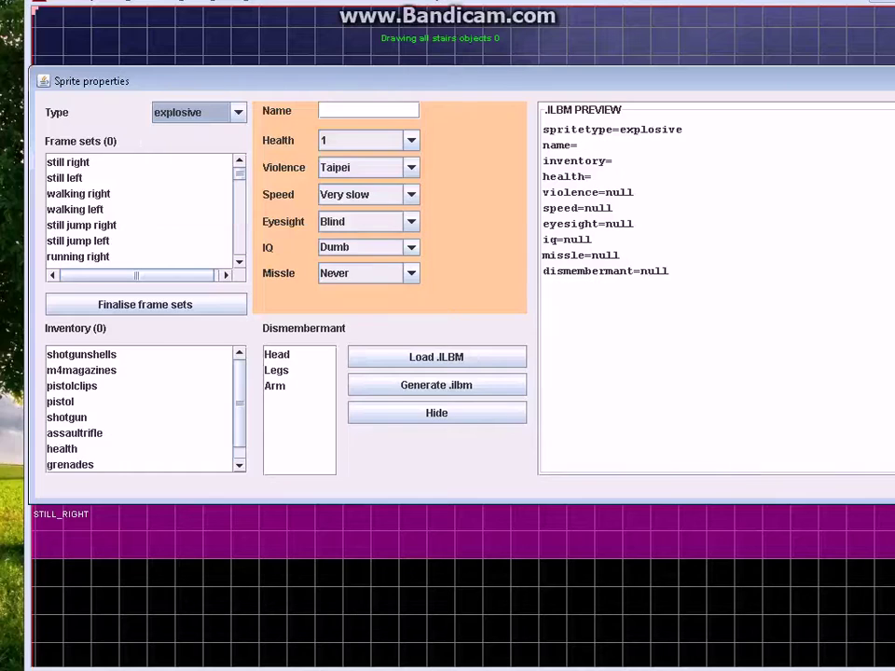
Select the explosive dormand, explosive smoking and explosive exploding frame sets and name the sprite "statue".
{"action": "left_click", "coordinate": [139, 210]}
{"action": "scroll", "coordinate": [140, 210], "scroll_direction": "down", "scroll_amount": 8}
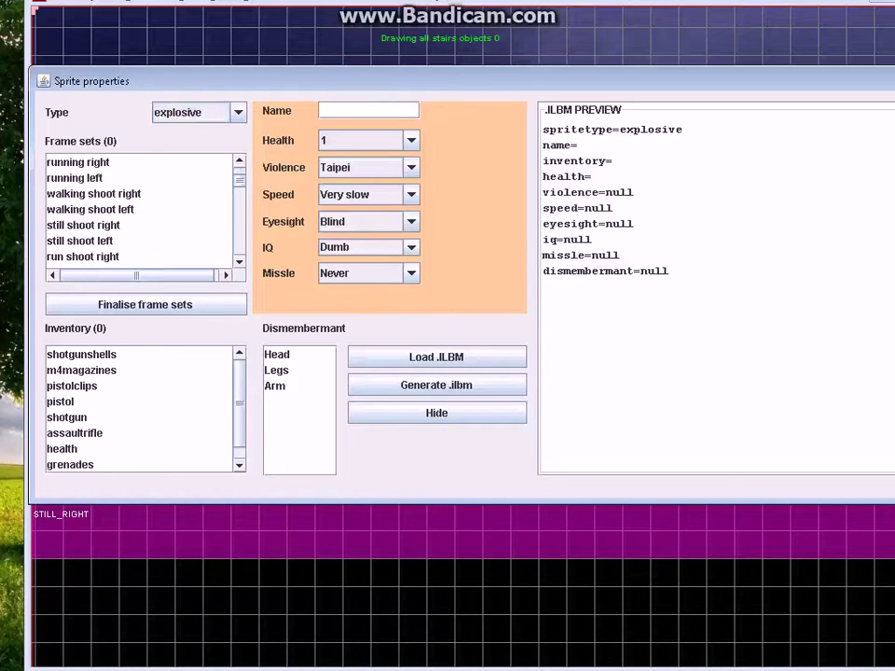
{"action": "scroll", "coordinate": [140, 209], "scroll_direction": "down", "scroll_amount": 10}
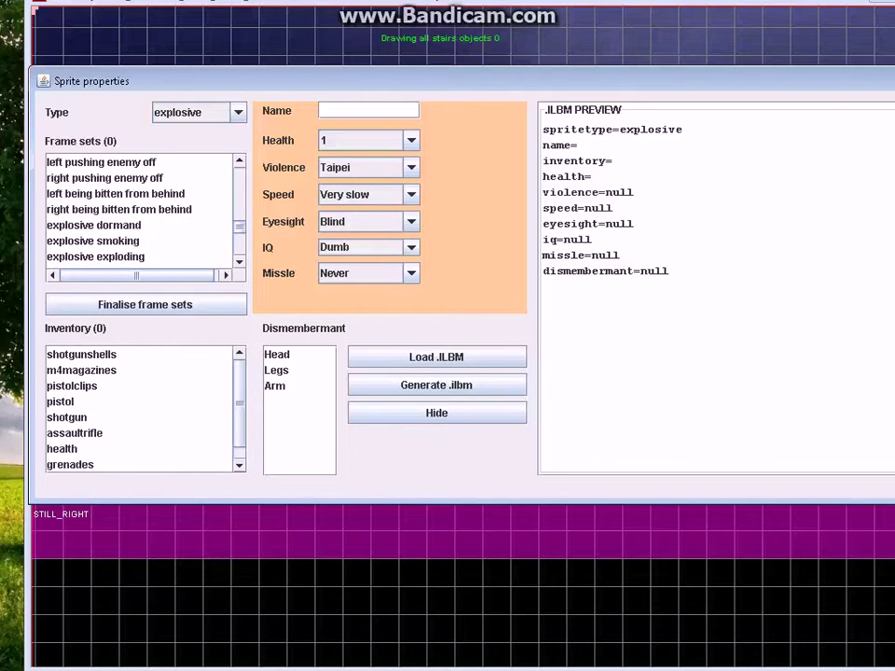
{"action": "left_click", "coordinate": [93, 224]}
{"action": "key", "text": "shift+Down"}
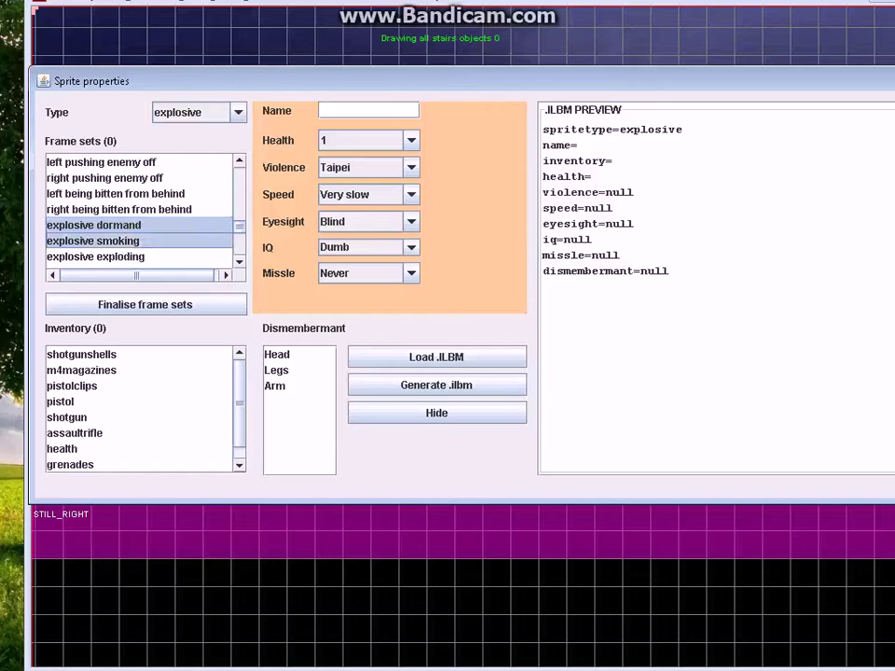
{"action": "key", "text": "shift+Down"}
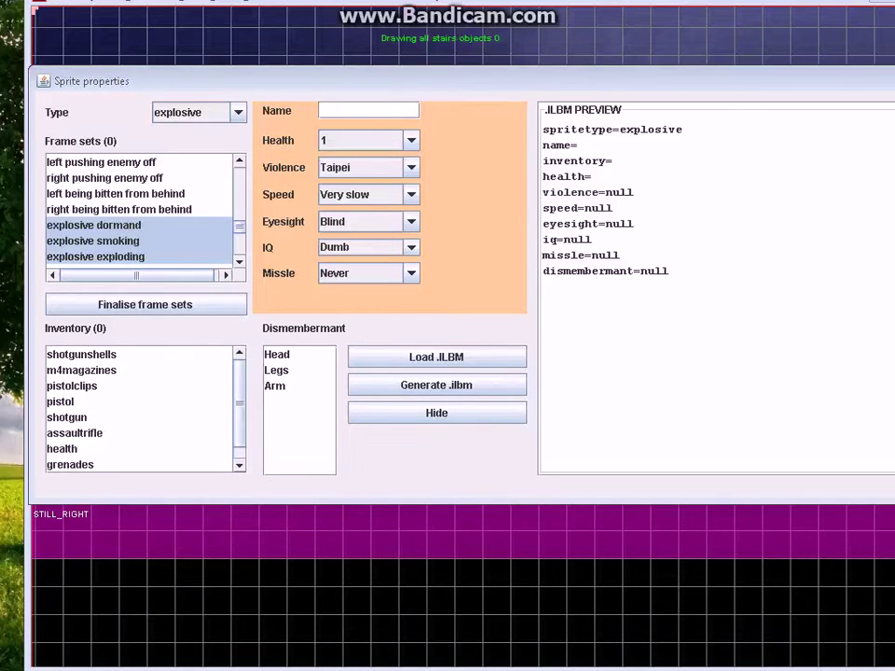
{"action": "type", "text": "statue"}
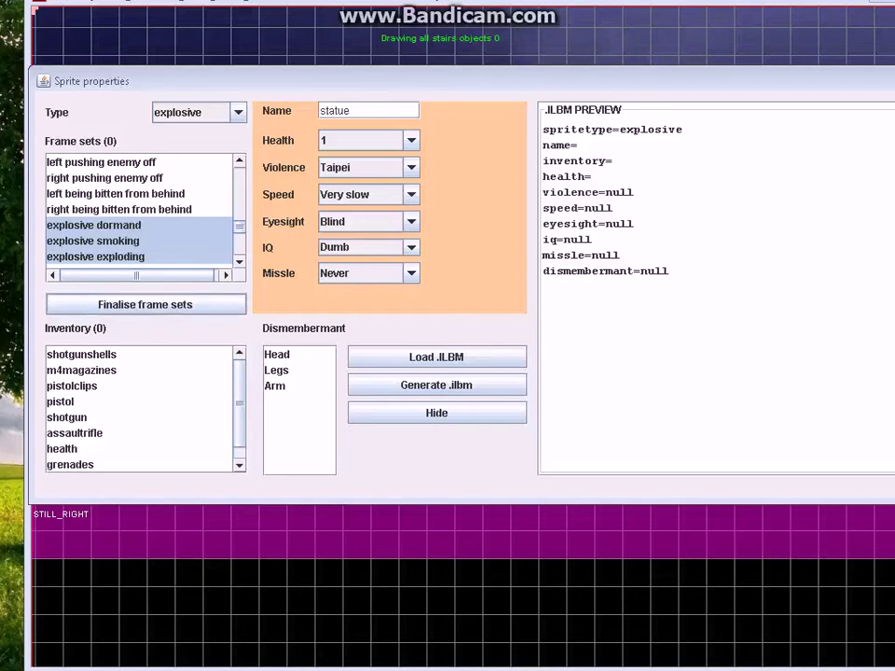
Start finalising the frame sets and browse to the DeadPlusPlus folder GRAPHICS/SPRITES/EXPLOSIVE/STATUE for the explosive dormand frames.
{"action": "left_click", "coordinate": [146, 305]}
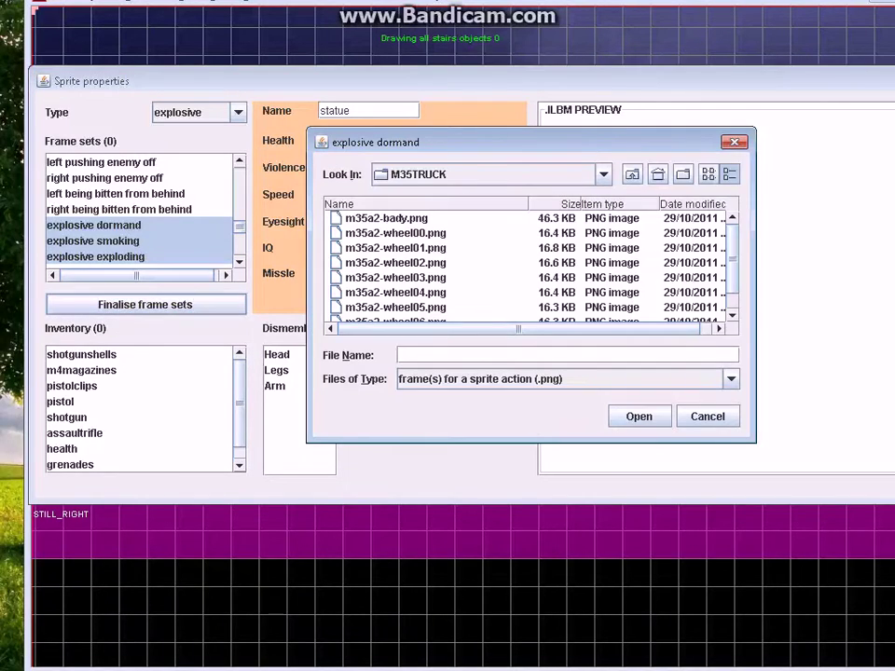
{"action": "left_click", "coordinate": [632, 175]}
{"action": "left_click", "coordinate": [632, 174]}
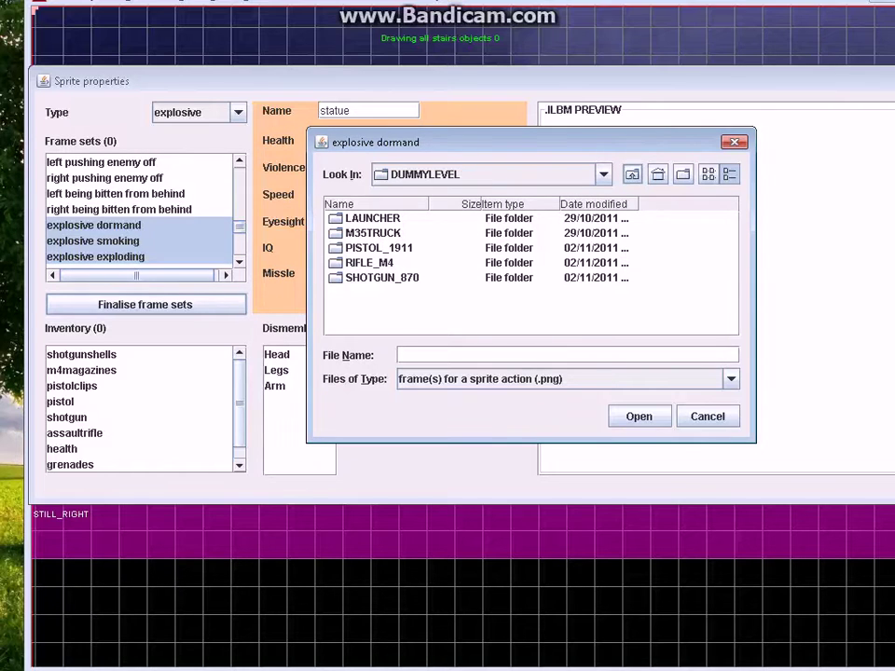
{"action": "left_click", "coordinate": [632, 174]}
{"action": "left_click", "coordinate": [632, 174]}
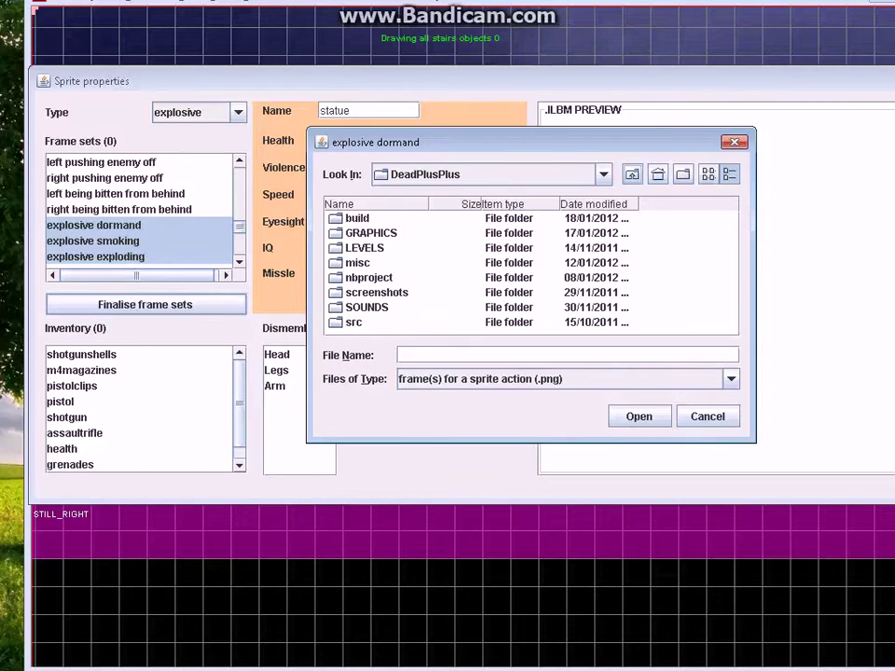
{"action": "double_click", "coordinate": [371, 233]}
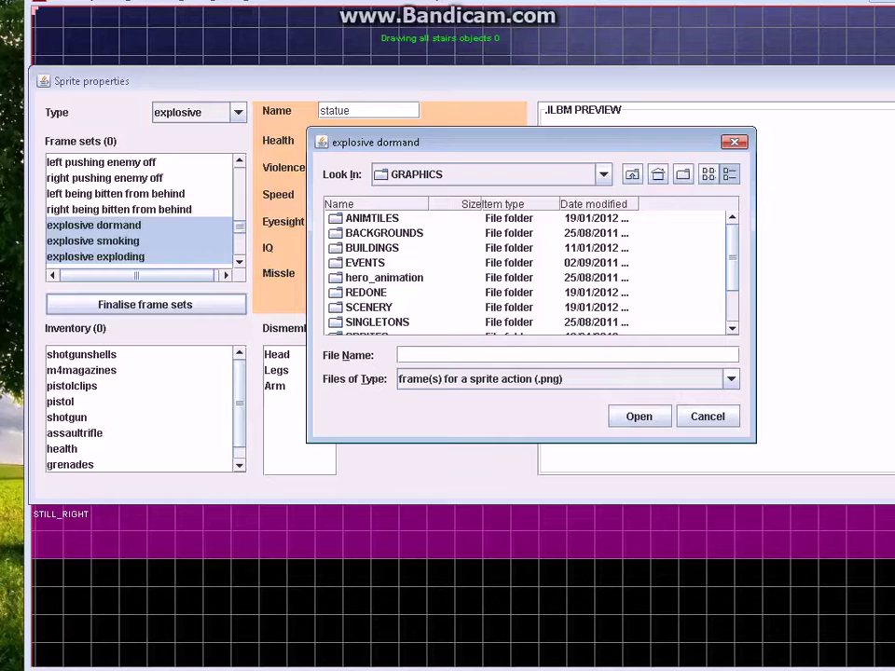
{"action": "double_click", "coordinate": [367, 333]}
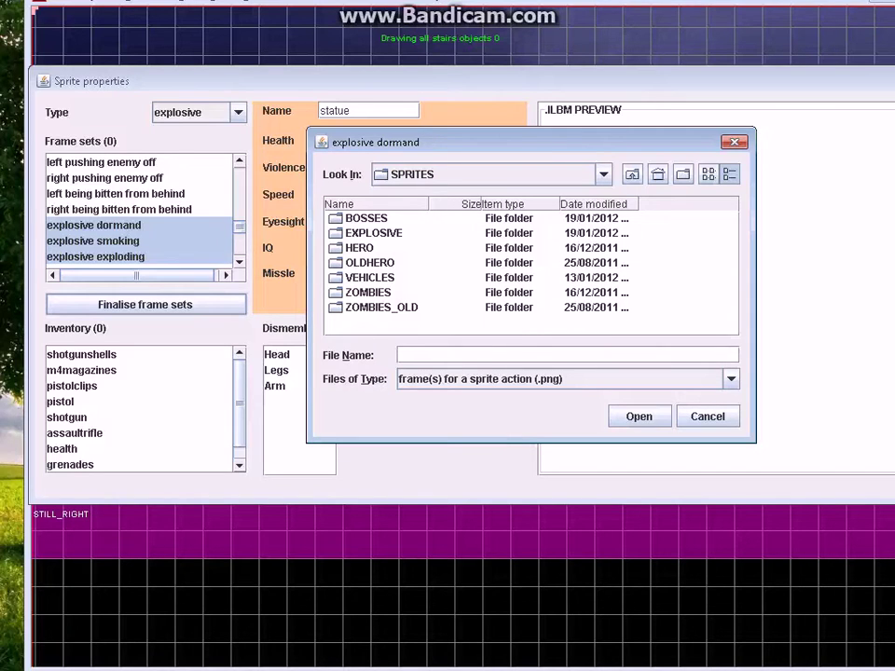
{"action": "left_click", "coordinate": [373, 233]}
{"action": "left_click", "coordinate": [373, 233]}
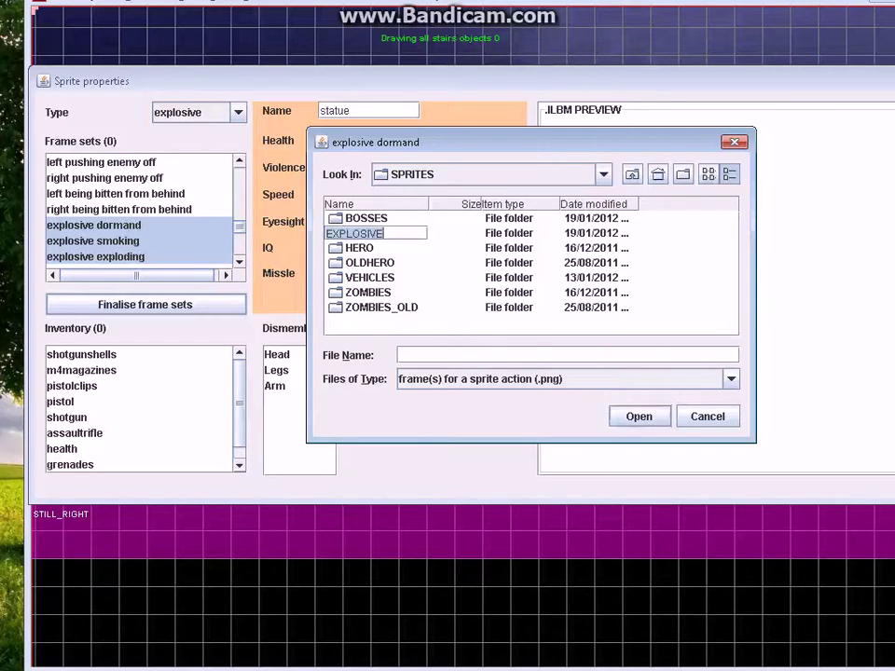
{"action": "left_click", "coordinate": [639, 417]}
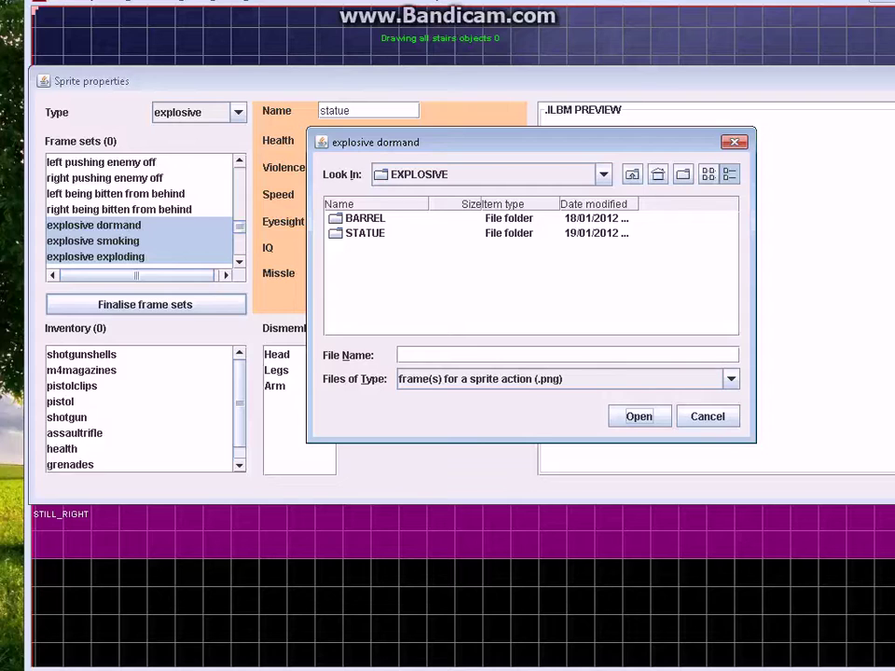
{"action": "double_click", "coordinate": [365, 233]}
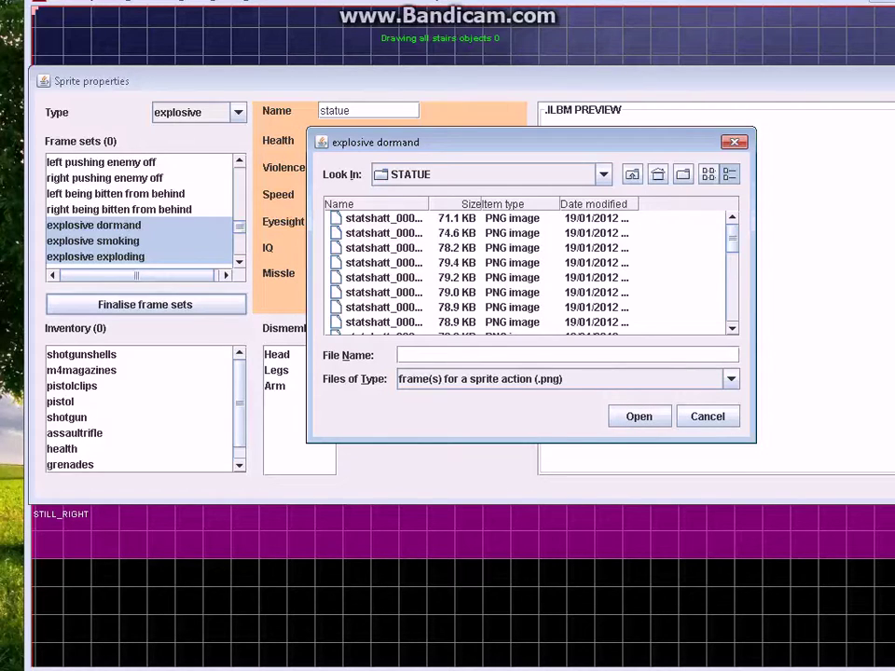
Assign statshatt_00000.png as the explosive dormand frame and accept its extra sprite information with zero offsets and no software flip.
{"action": "left_click_drag", "start_coordinate": [755, 441], "coordinate": [860, 618]}
{"action": "left_click", "coordinate": [383, 219]}
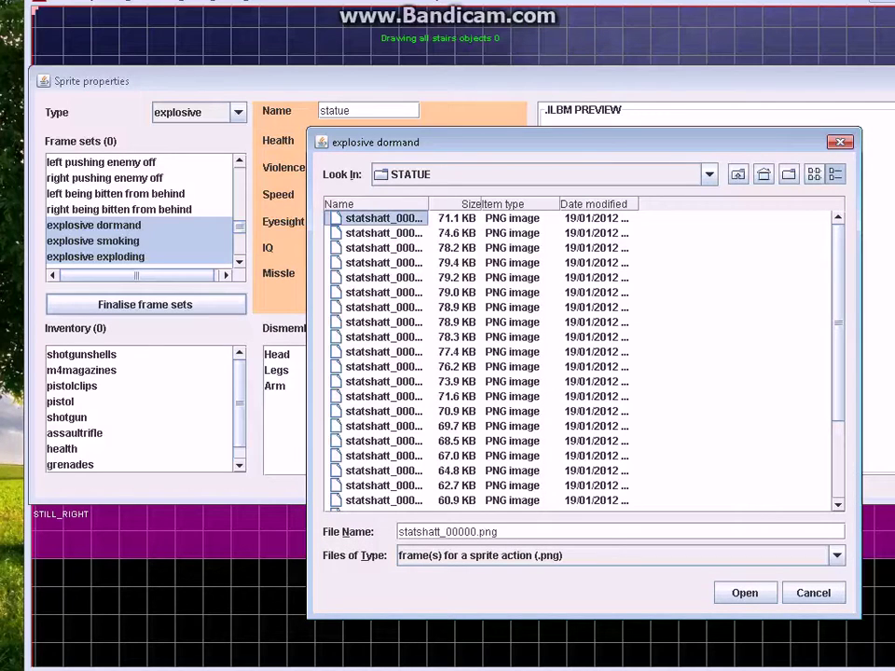
{"action": "left_click", "coordinate": [745, 593]}
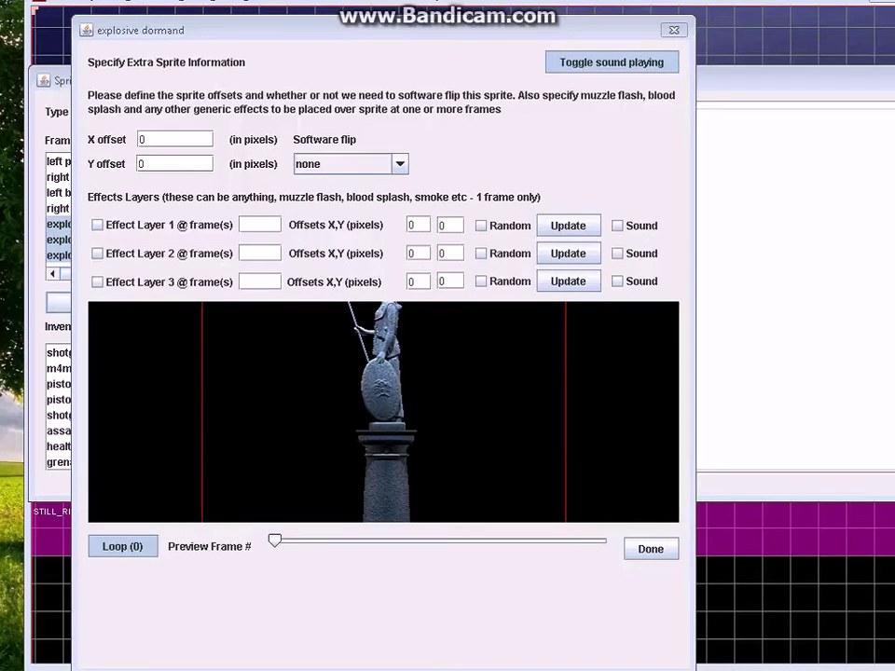
{"action": "left_click_drag", "start_coordinate": [373, 30], "coordinate": [458, 5]}
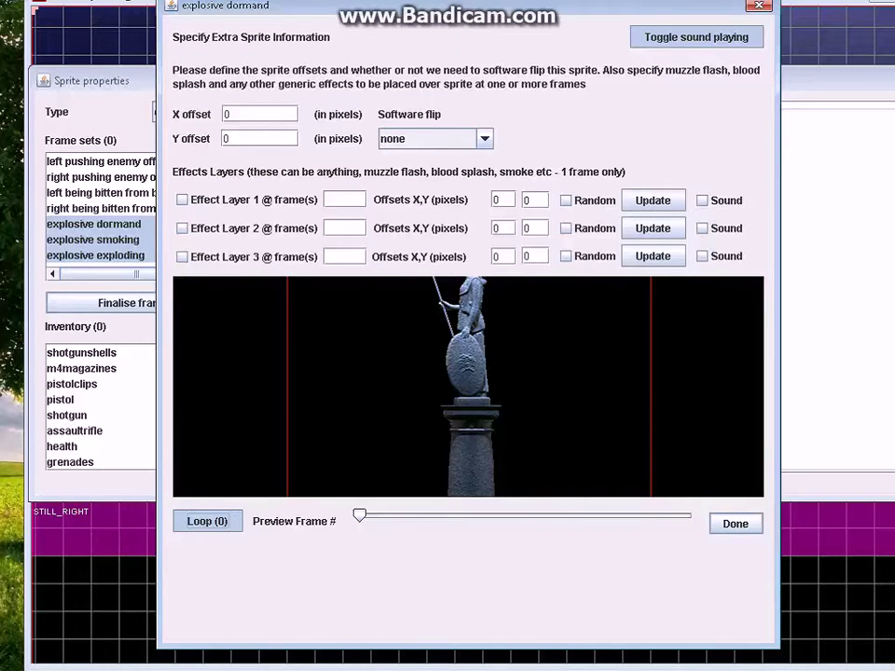
{"action": "left_click", "coordinate": [736, 524]}
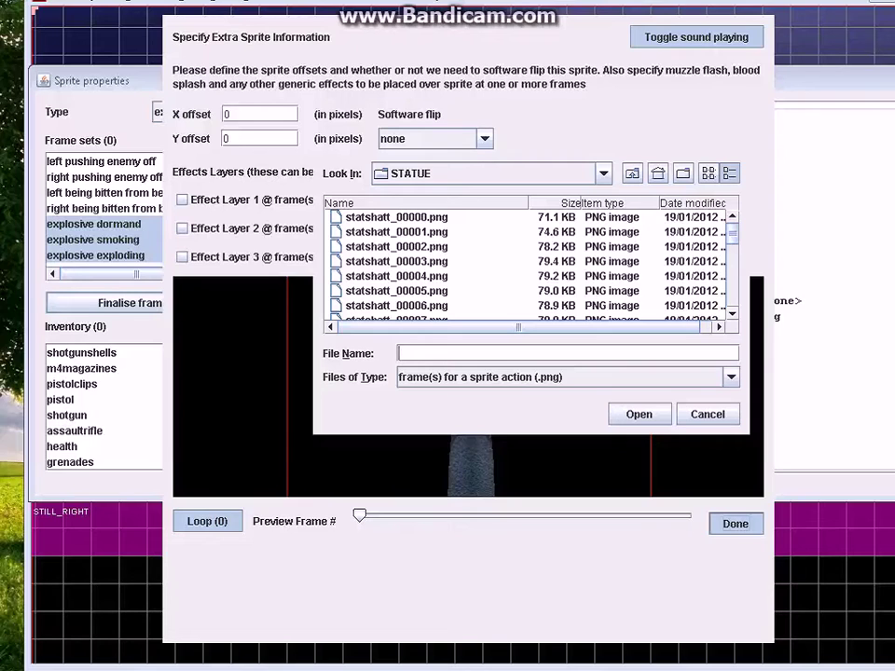
Assign statshatt_00000.png as the explosive smoking frame and accept its extra sprite information with the default offsets.
{"action": "left_click", "coordinate": [396, 217]}
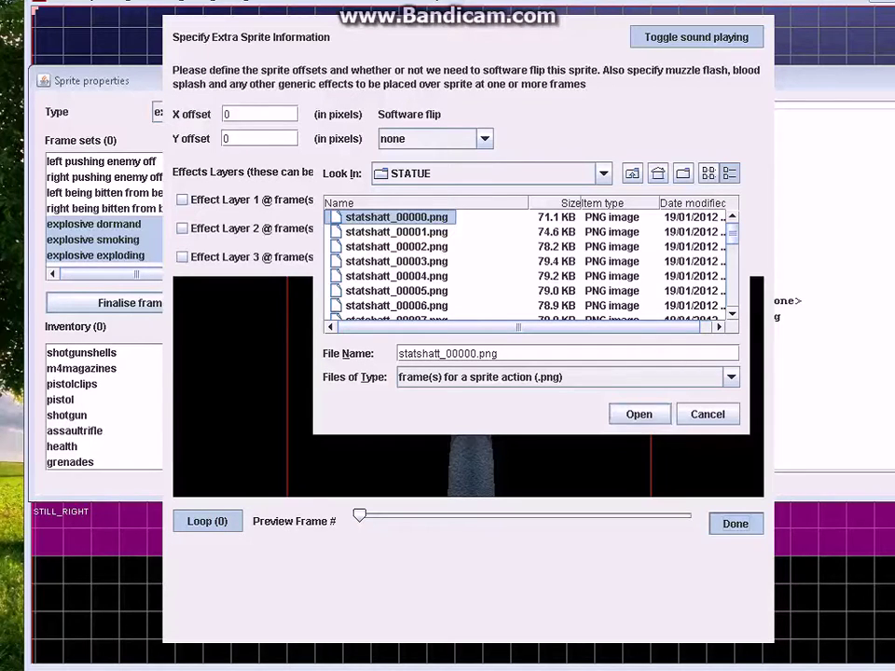
{"action": "left_click", "coordinate": [639, 414]}
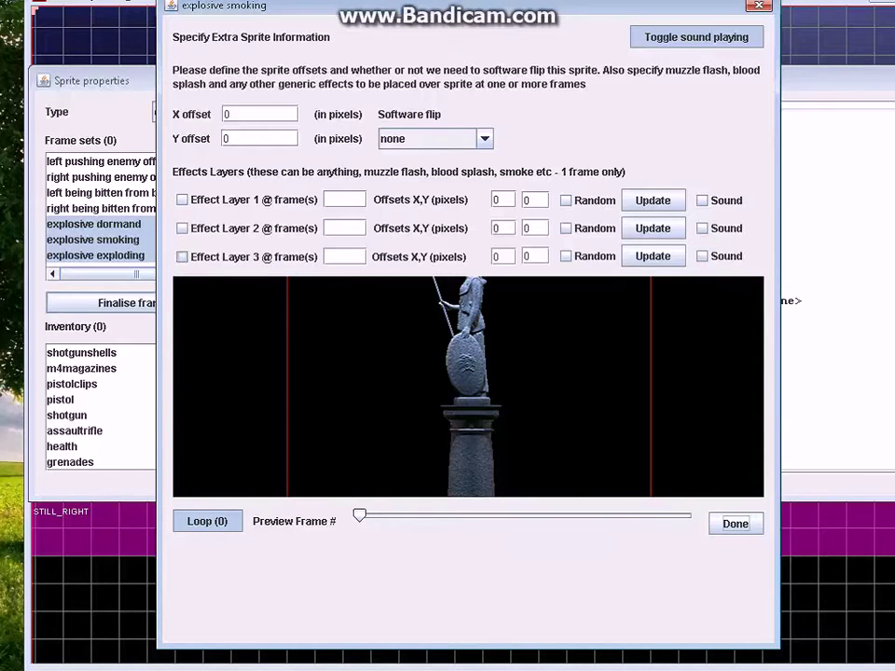
{"action": "left_click", "coordinate": [736, 524]}
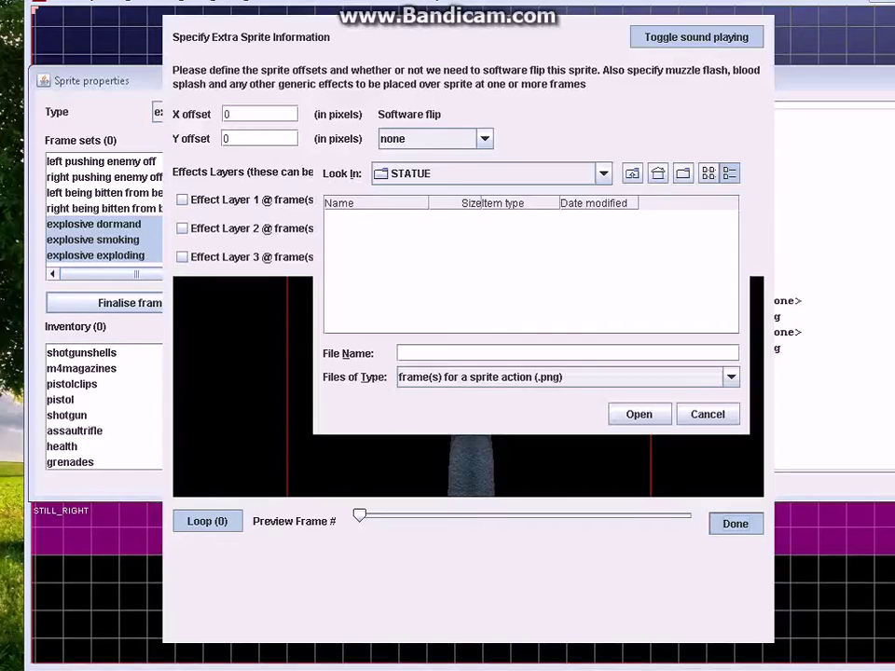
Assign statshatt_00001.png through statshatt_00028.png as the explosive exploding frames, leaving out statshatt_00000.png, and accept the default sprite information.
{"action": "left_click", "coordinate": [397, 217]}
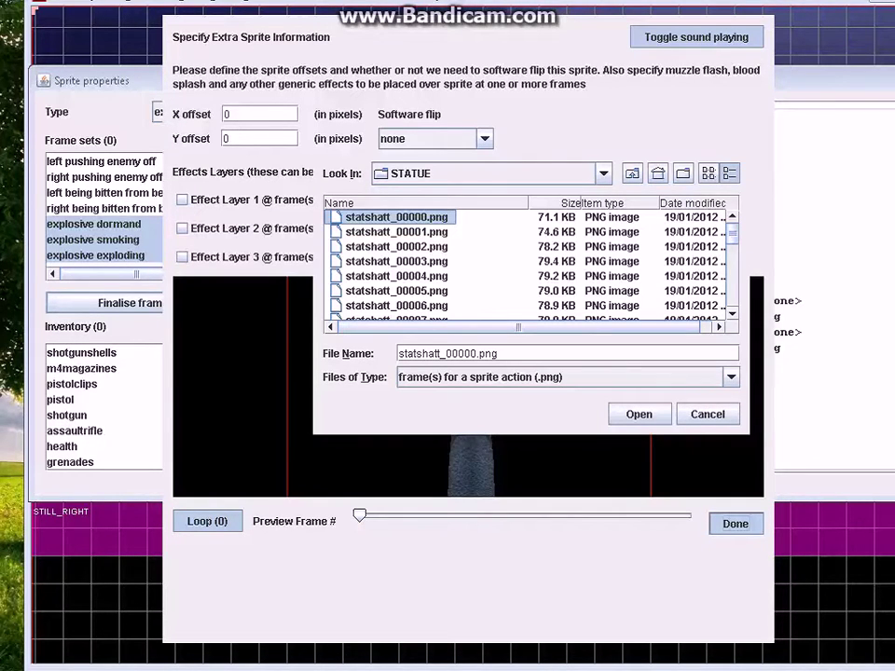
{"action": "key", "text": "ctrl+a"}
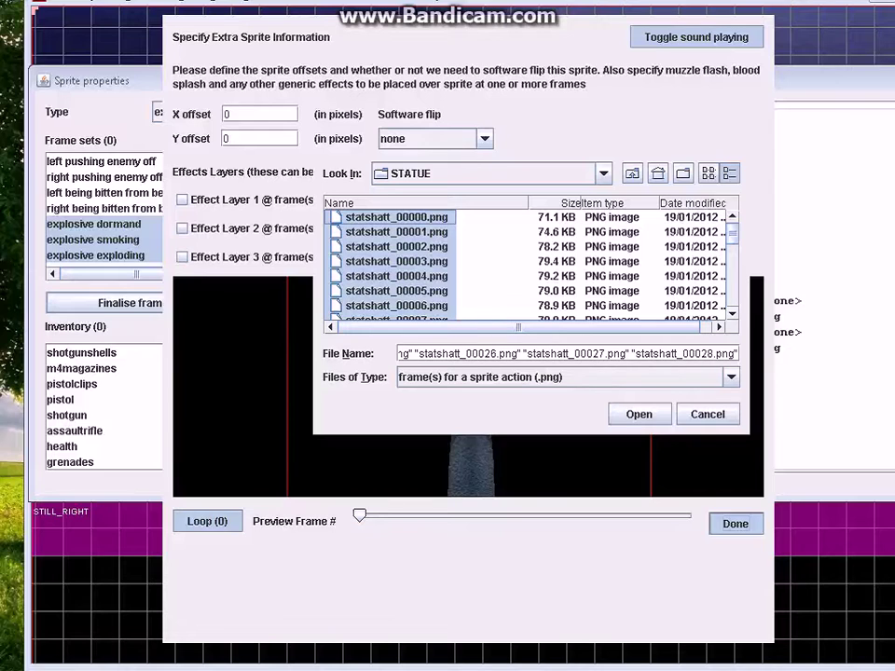
{"action": "left_click", "coordinate": [396, 217], "text": "ctrl"}
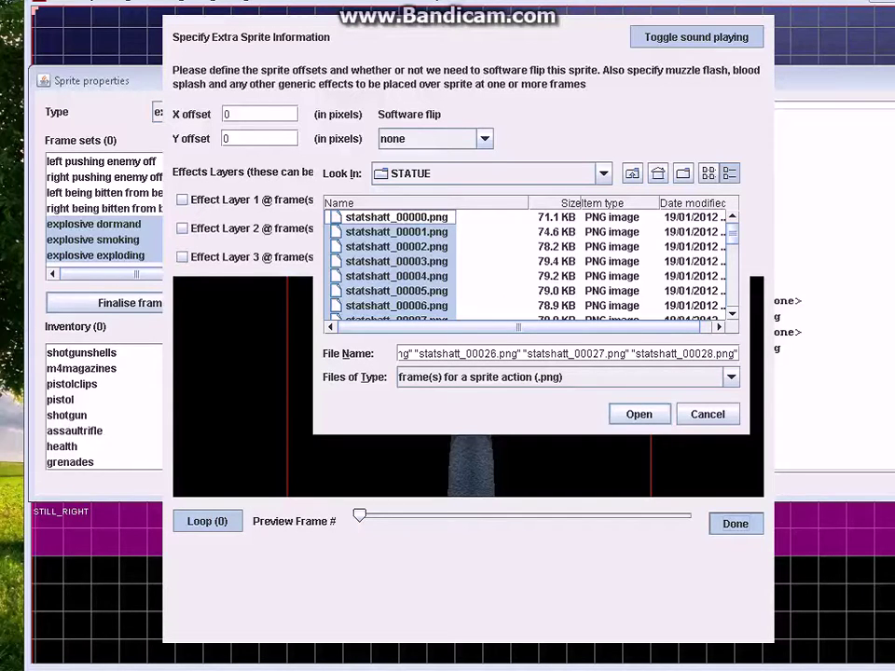
{"action": "key", "text": "Return"}
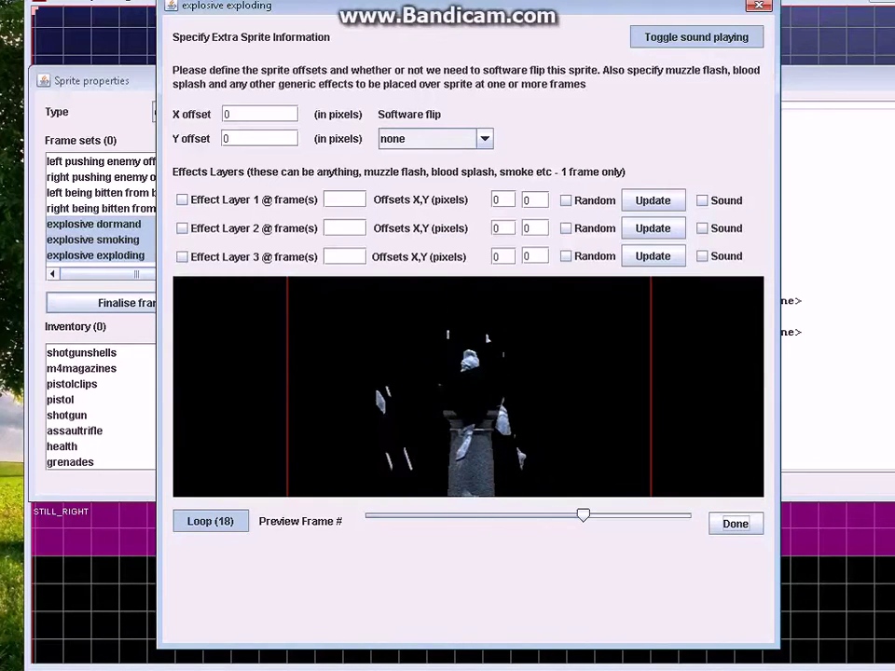
{"action": "left_click", "coordinate": [736, 524]}
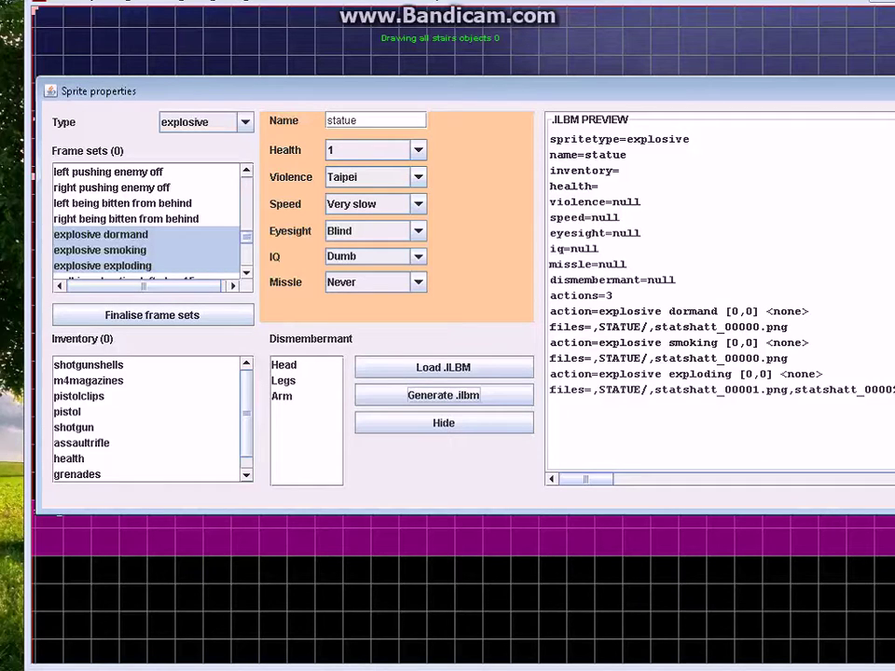
Switch to the file explorer window showing the EXPLOSIVE folder and select statue.ilbm.
{"action": "key", "text": "alt+Tab"}
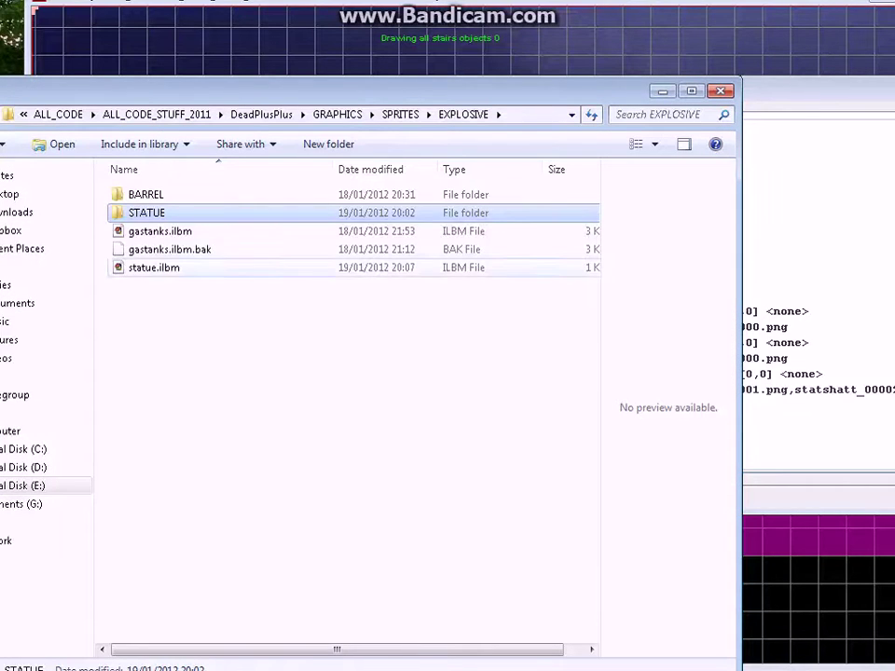
{"action": "left_click", "coordinate": [155, 268]}
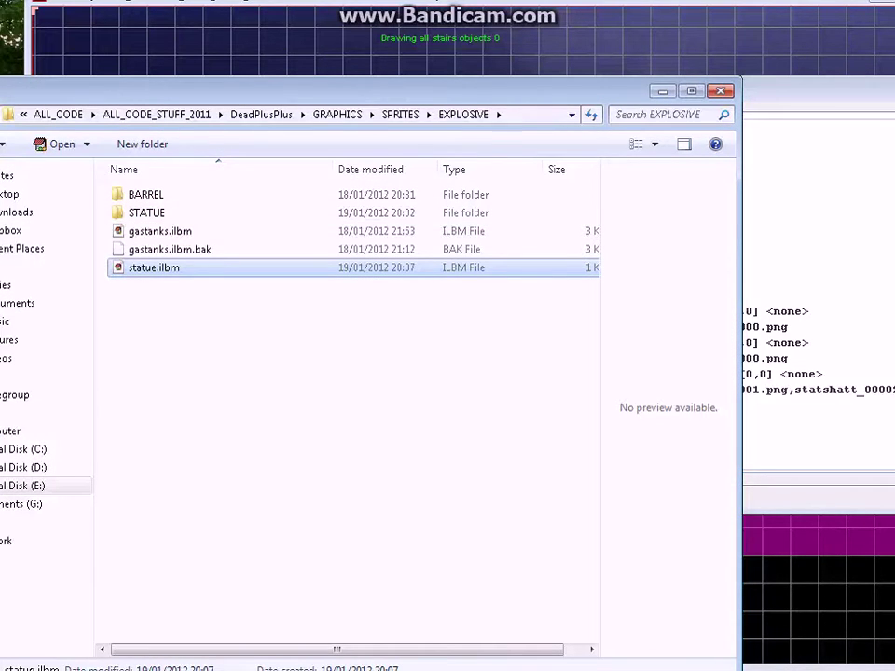
Switch back to the level editor and try to load the sprite statue.ilbm from the GRAPHICS/SPRITES/EXPLOSIVE folder.
{"action": "key", "text": "alt+Tab"}
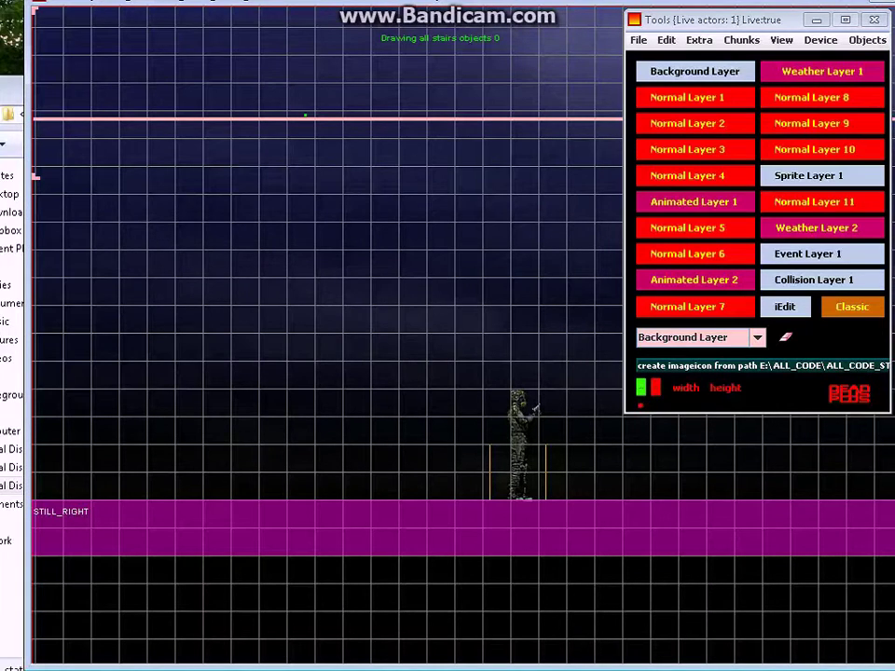
{"action": "left_click", "coordinate": [639, 40]}
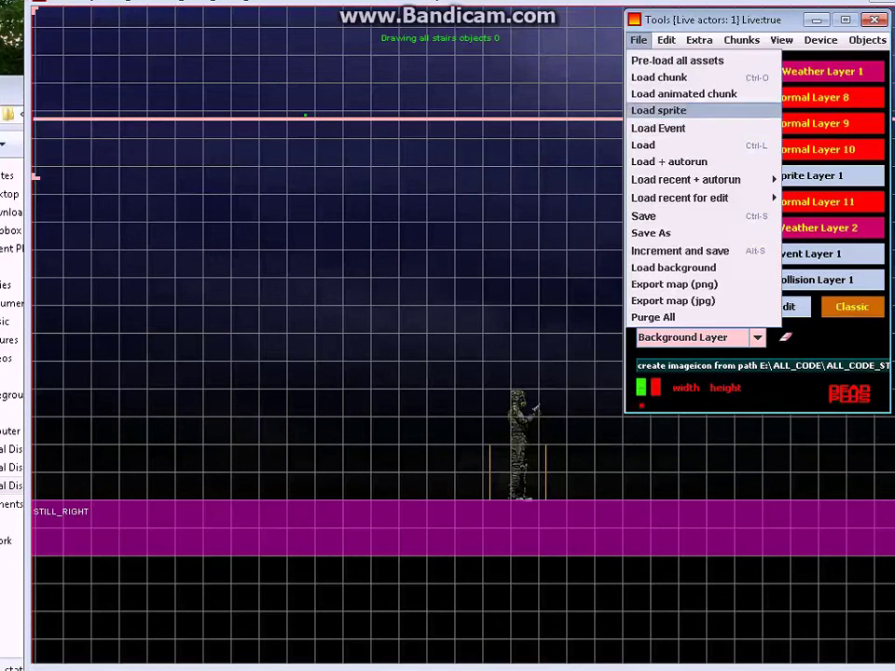
{"action": "left_click", "coordinate": [658, 110]}
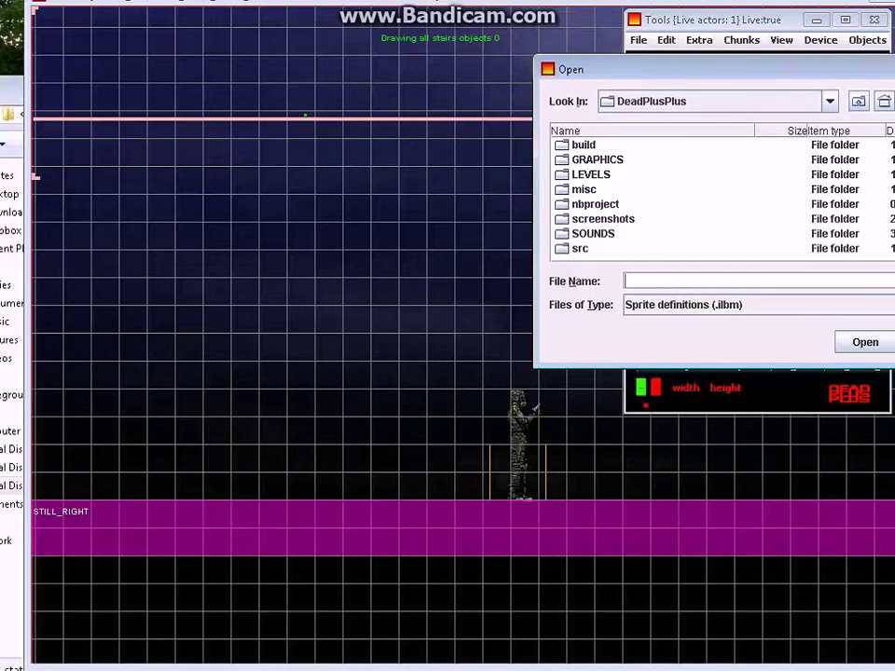
{"action": "double_click", "coordinate": [598, 160]}
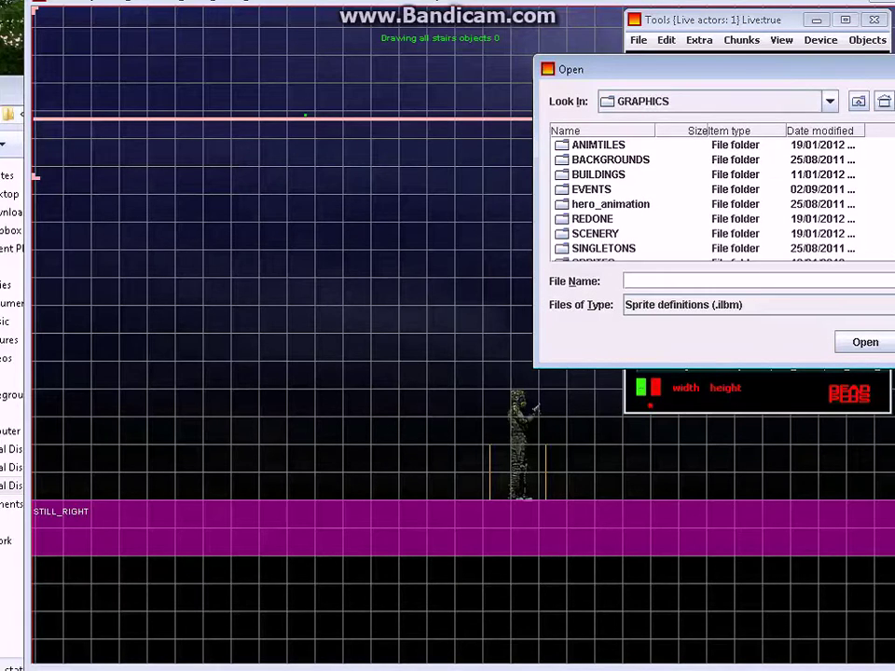
{"action": "left_click", "coordinate": [593, 261]}
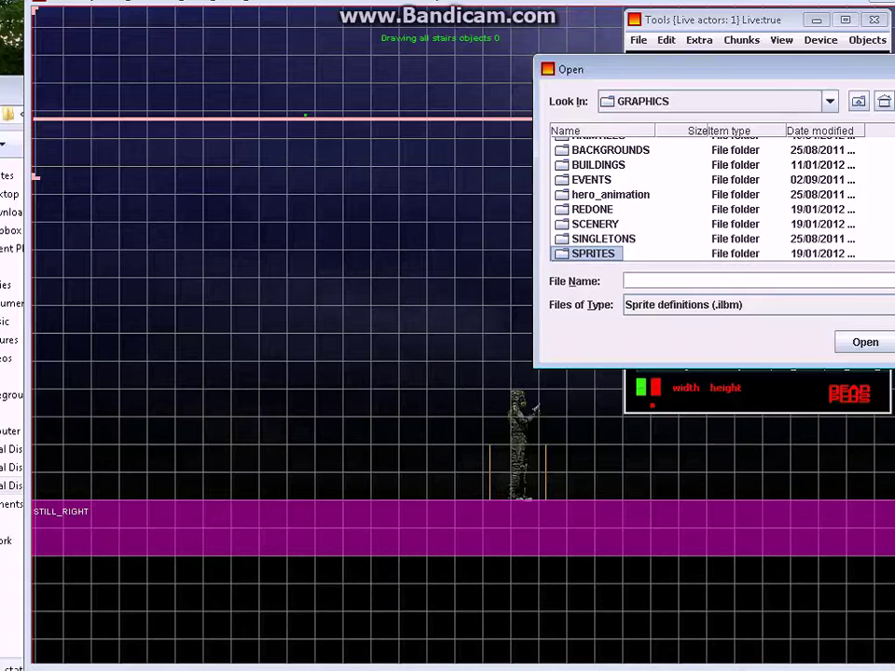
{"action": "double_click", "coordinate": [593, 254]}
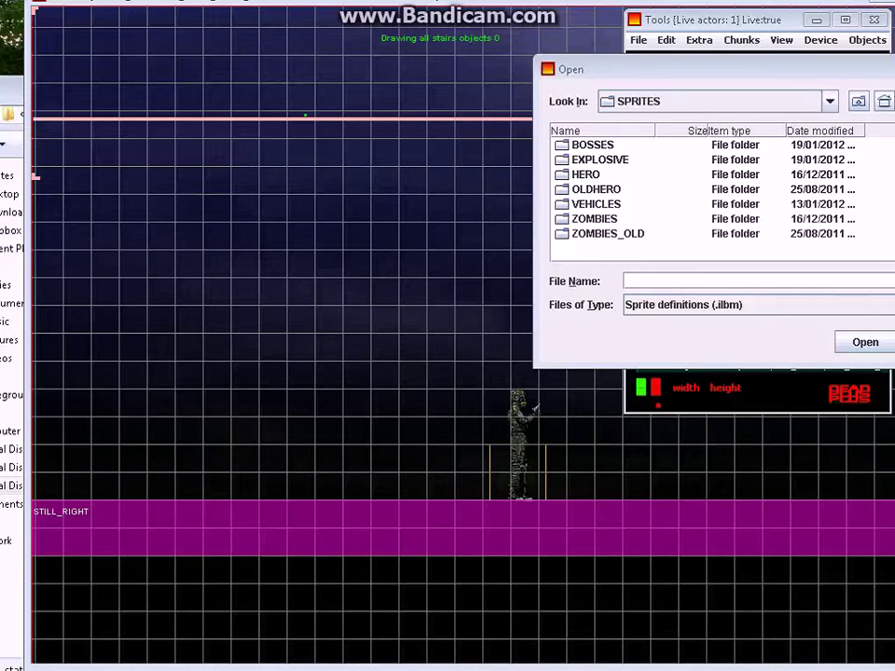
{"action": "double_click", "coordinate": [599, 160]}
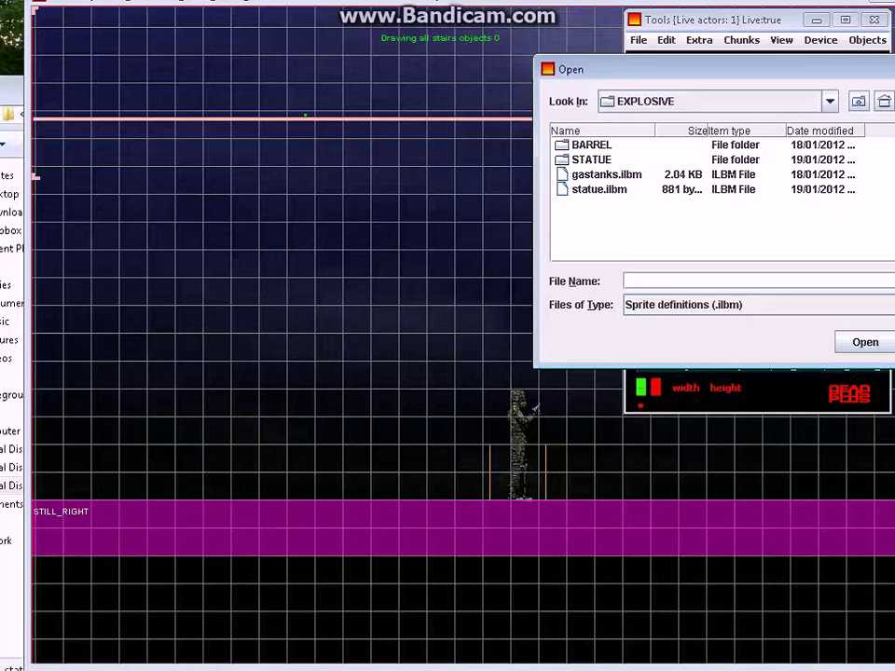
{"action": "double_click", "coordinate": [599, 189]}
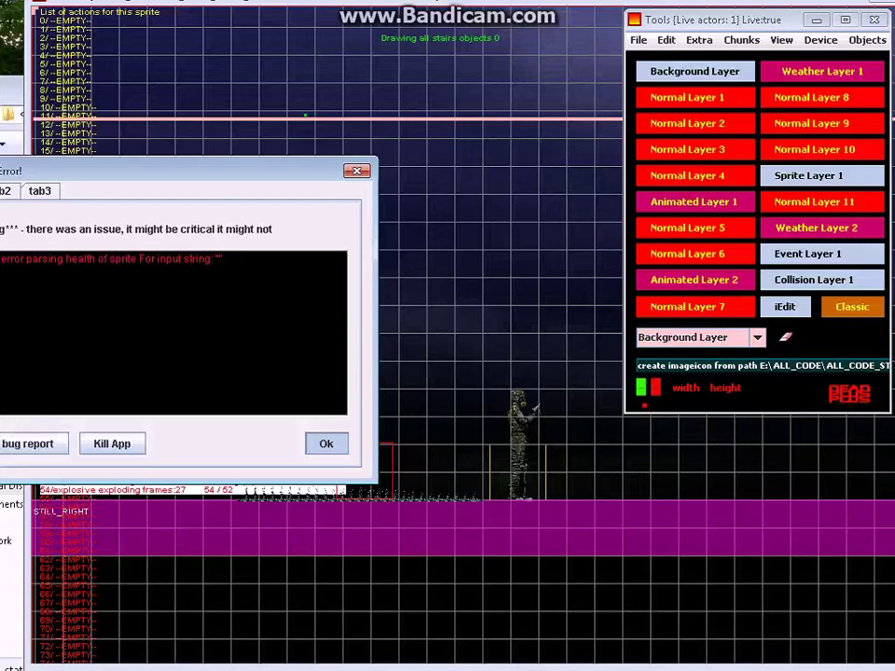
Acknowledge the Dead++ error about the sprite's health and exit the running level editor.
{"action": "key", "text": "alt+Tab"}
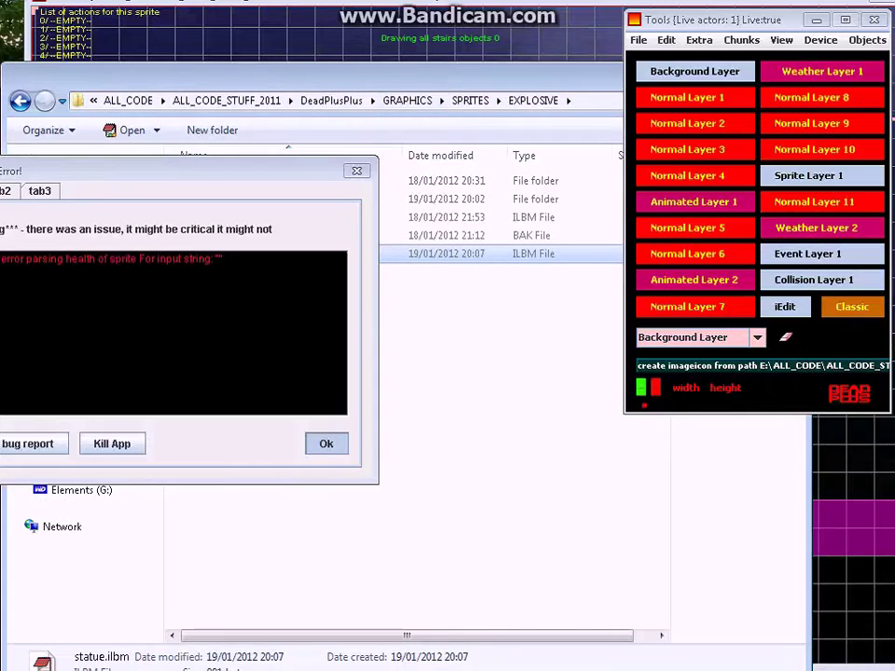
{"action": "left_click_drag", "start_coordinate": [187, 171], "coordinate": [269, 222]}
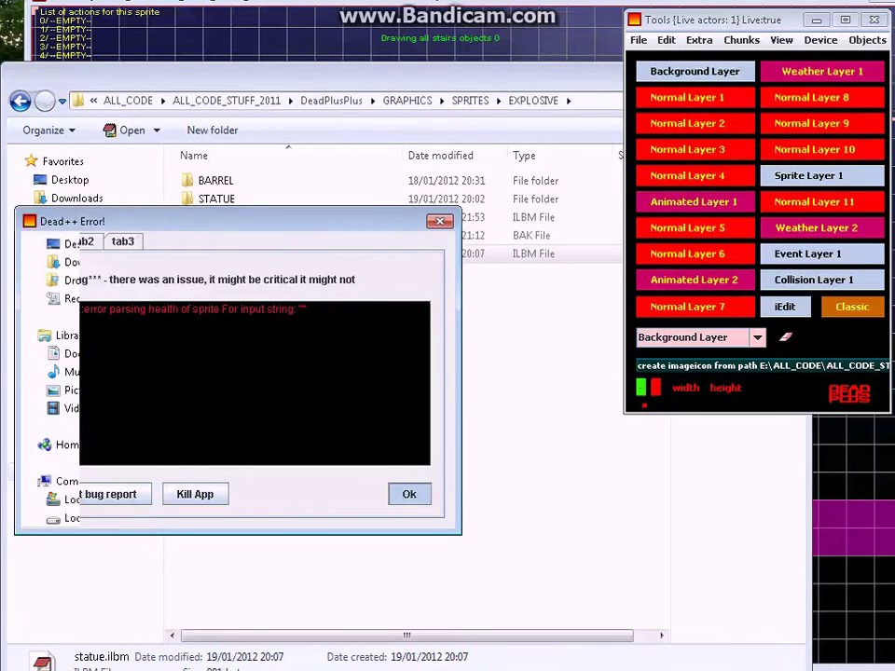
{"action": "left_click", "coordinate": [410, 494]}
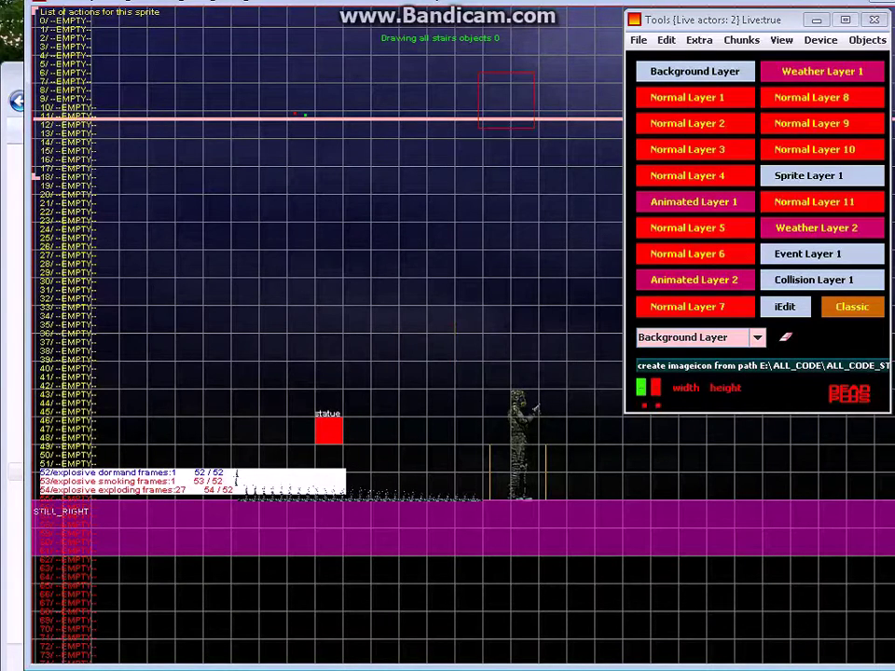
{"action": "key", "text": "Escape"}
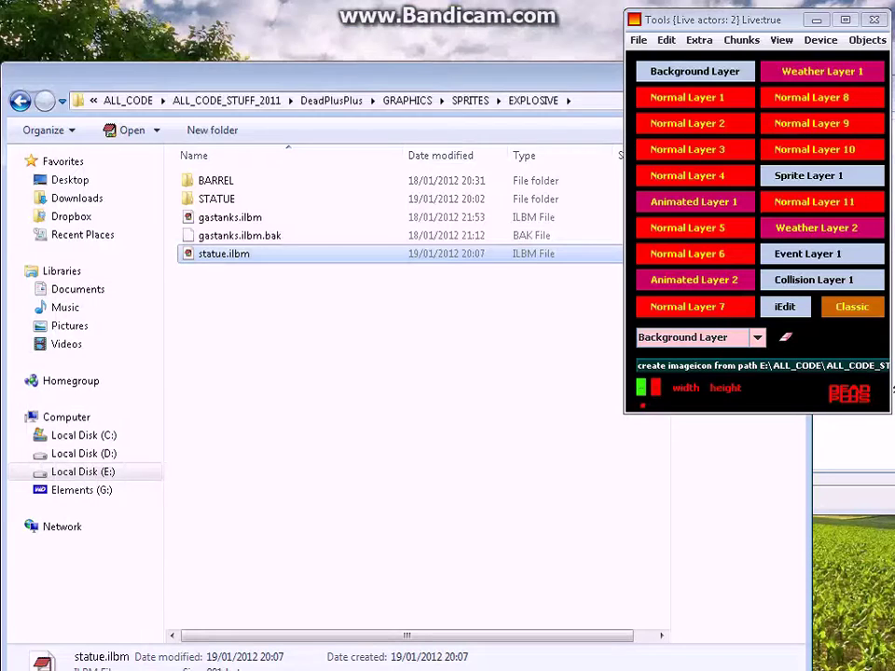
Open statue.ilbm in EditPlus, set its health value to 50, save the file and minimize the editor.
{"action": "double_click", "coordinate": [224, 253]}
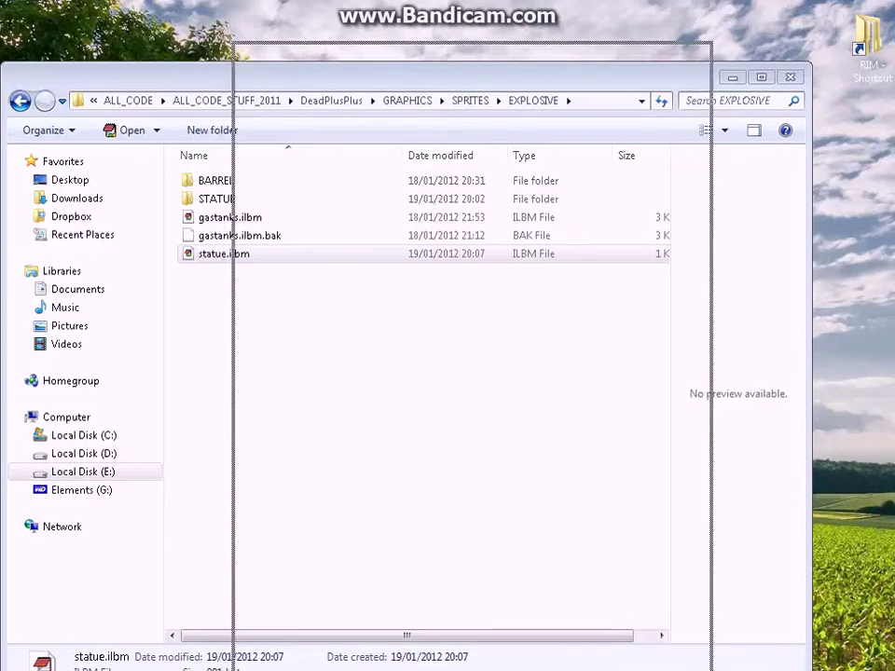
{"action": "left_click", "coordinate": [322, 208]}
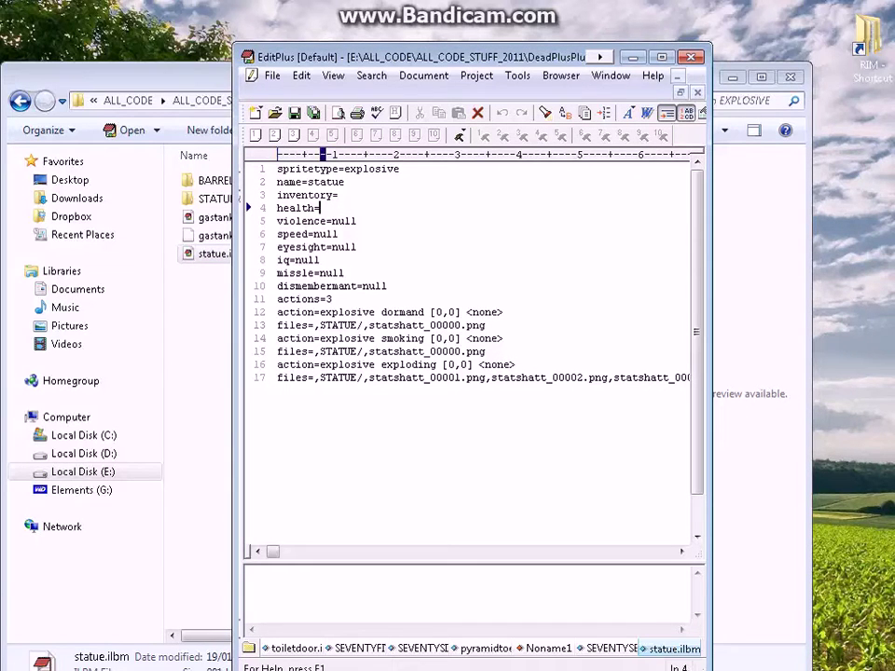
{"action": "type", "text": "50"}
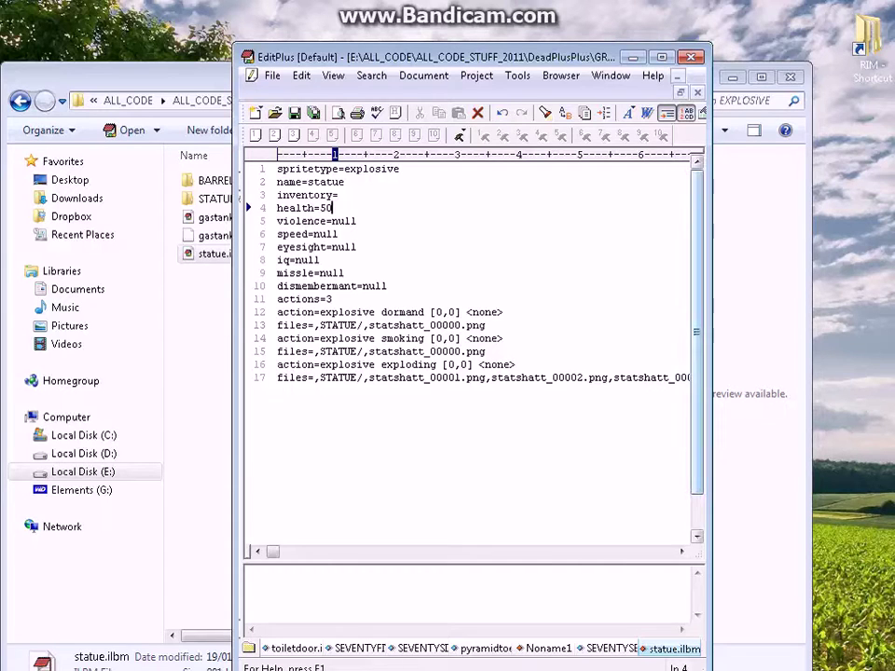
{"action": "key", "text": "ctrl+s"}
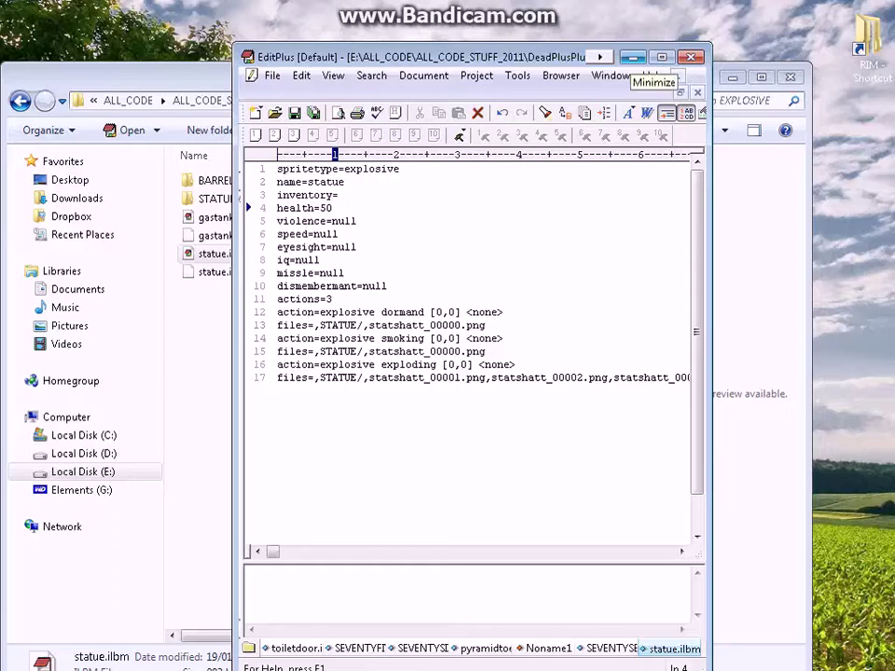
{"action": "left_click", "coordinate": [633, 58]}
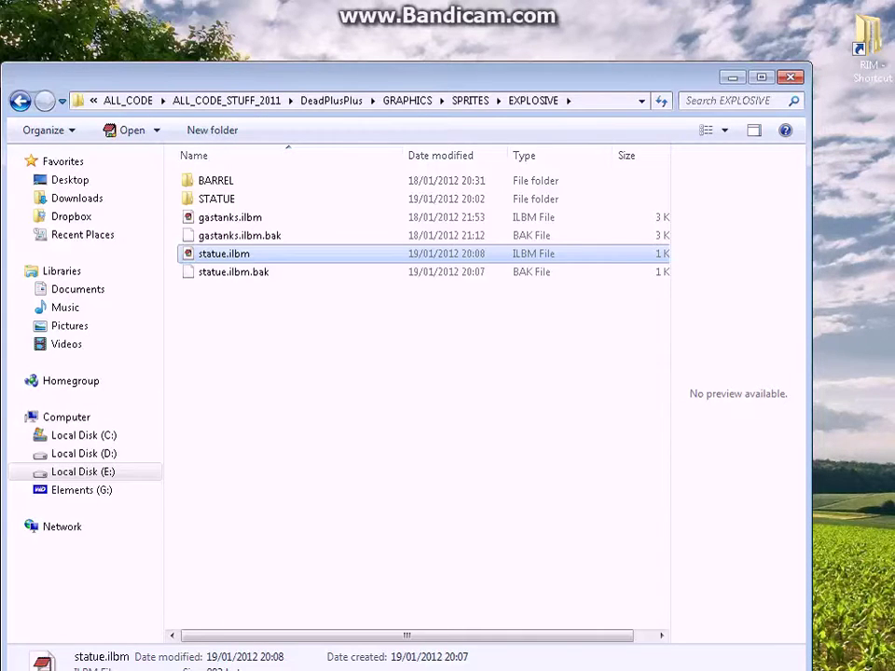
Switch to the NetBeans IDE, run the DeadPlusPlus project again and bring the level editor's tools window fully into view.
{"action": "key", "text": "alt+Tab"}
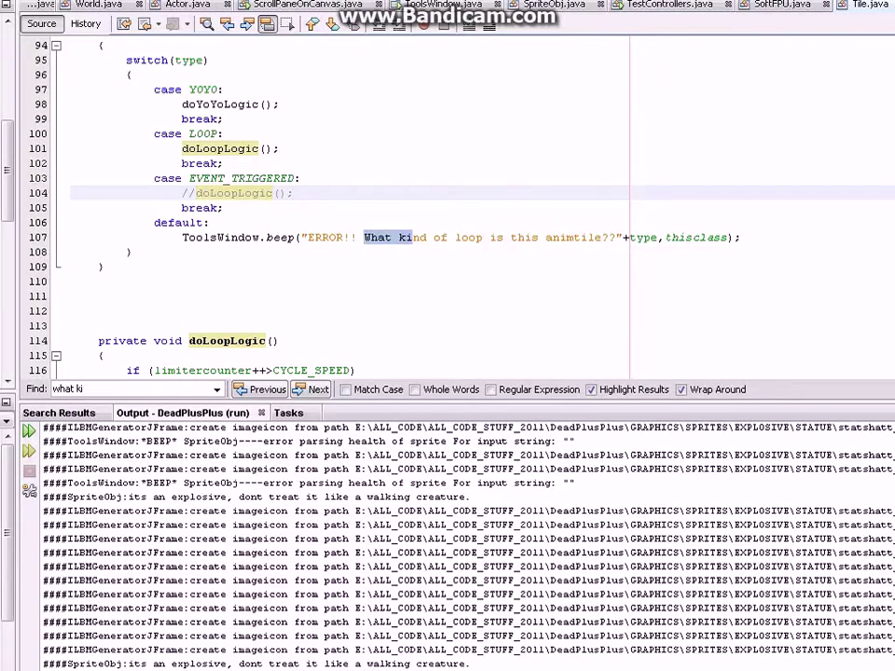
{"action": "key", "text": "F6"}
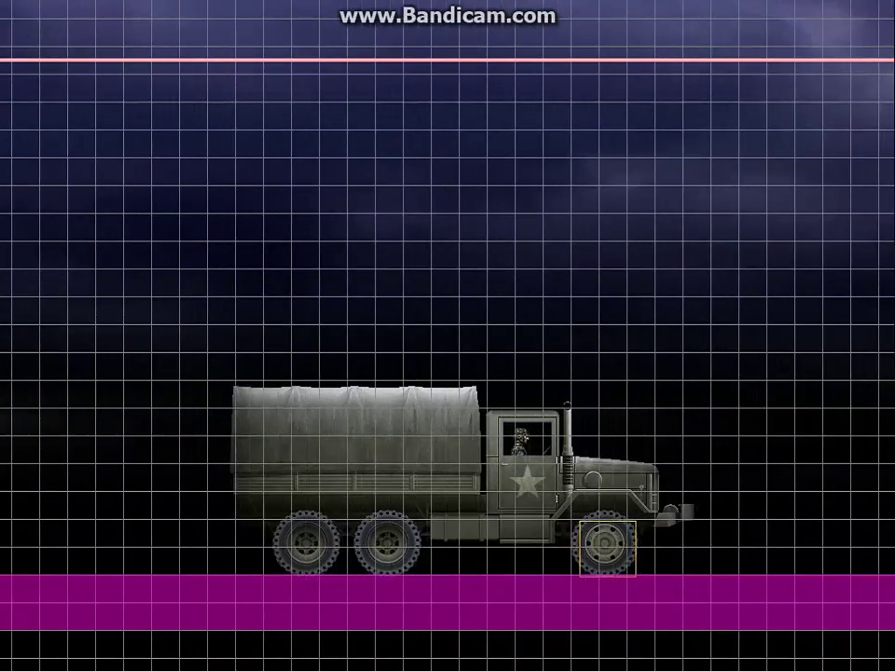
{"action": "left_click_drag", "start_coordinate": [891, 31], "coordinate": [746, 18]}
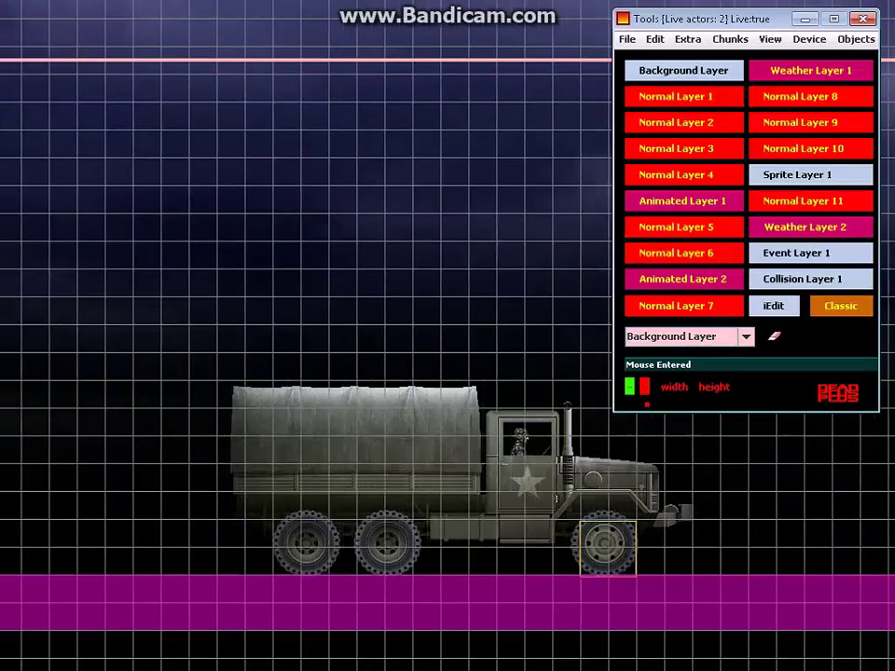
Load the corrected sprite statue.ilbm from the GRAPHICS/SPRITES/EXPLOSIVE folder into the level editor.
{"action": "left_click", "coordinate": [628, 39]}
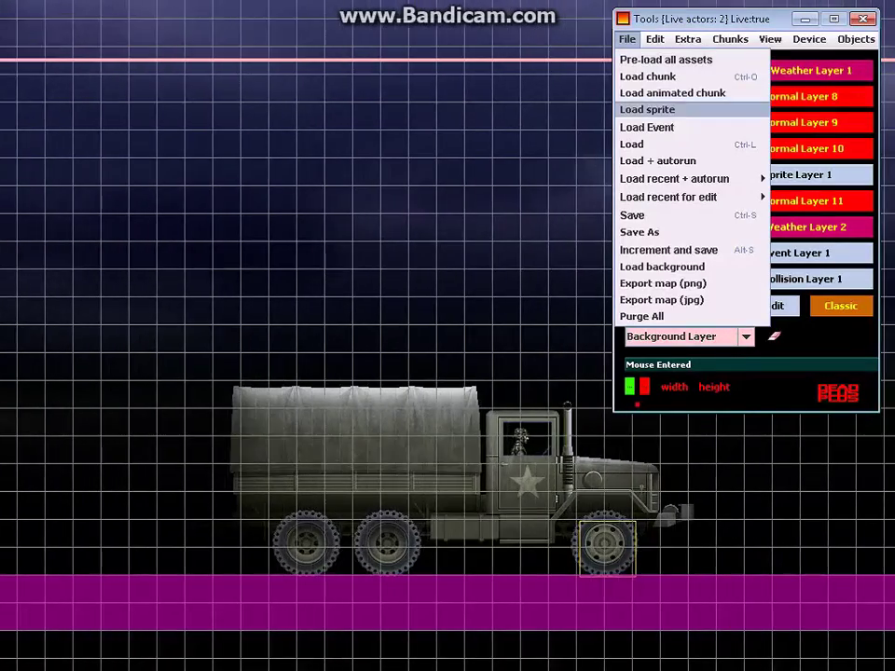
{"action": "left_click", "coordinate": [647, 109]}
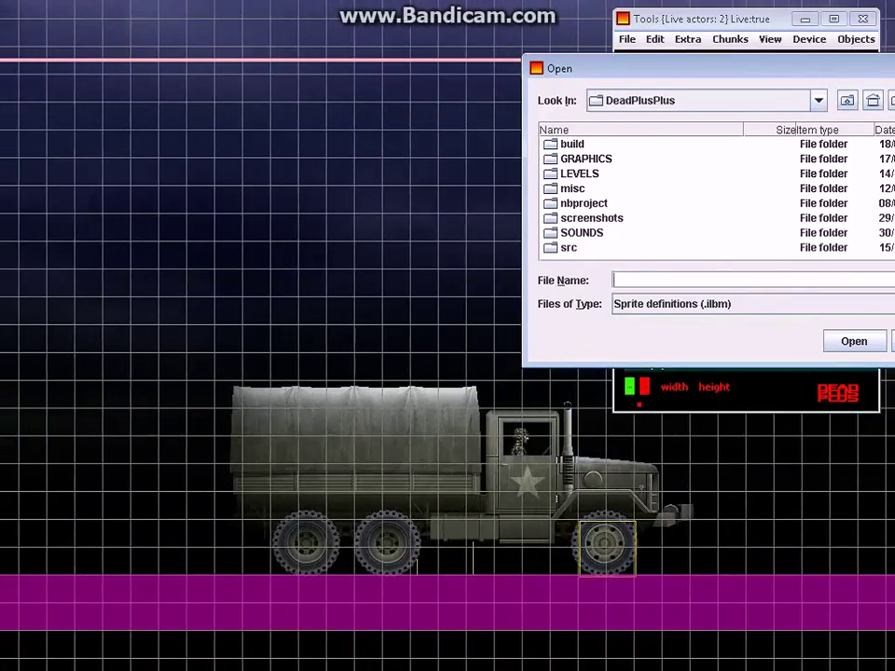
{"action": "double_click", "coordinate": [585, 159]}
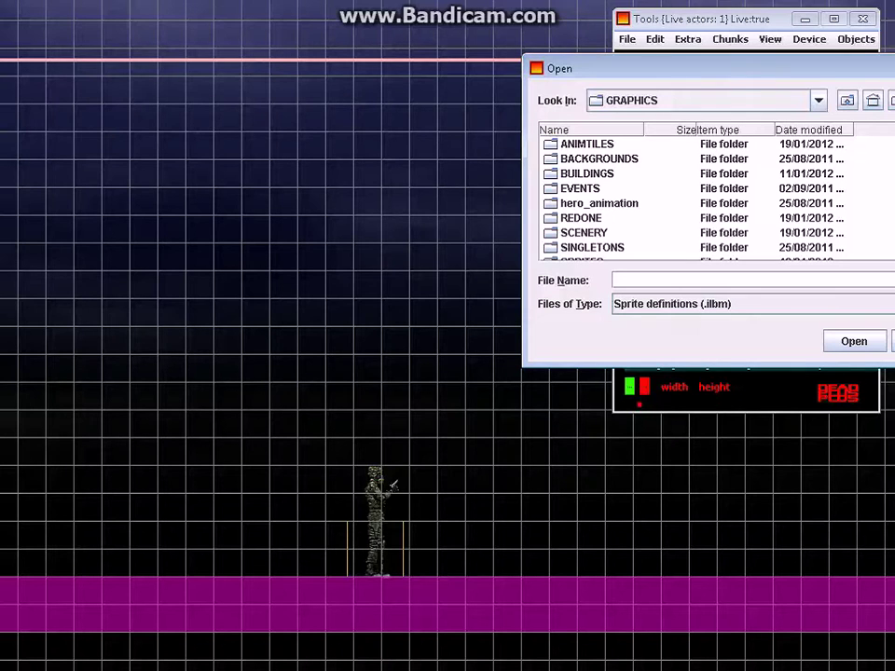
{"action": "scroll", "coordinate": [695, 196], "scroll_direction": "down", "scroll_amount": 2}
{"action": "double_click", "coordinate": [582, 209]}
{"action": "double_click", "coordinate": [589, 160]}
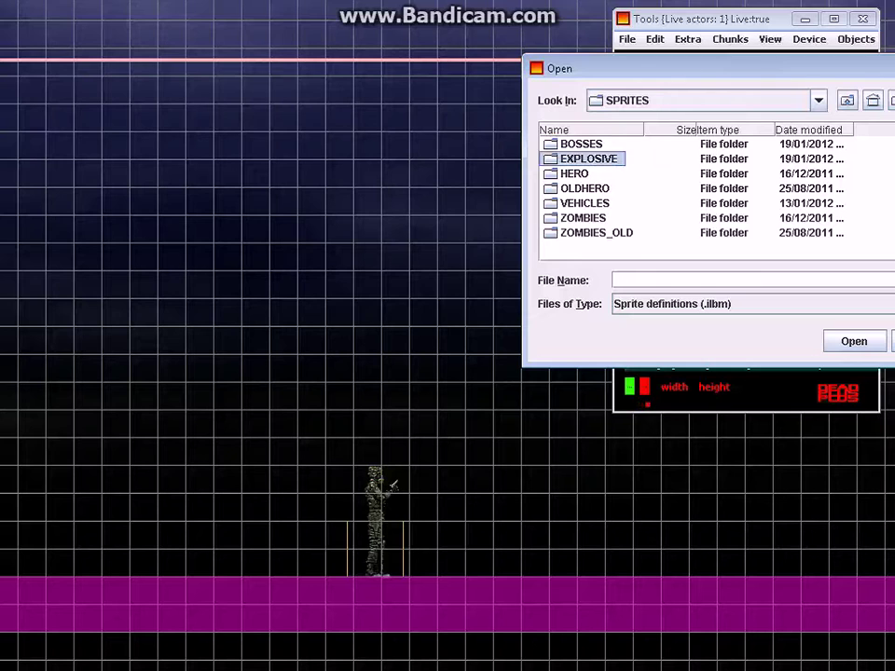
{"action": "double_click", "coordinate": [589, 189]}
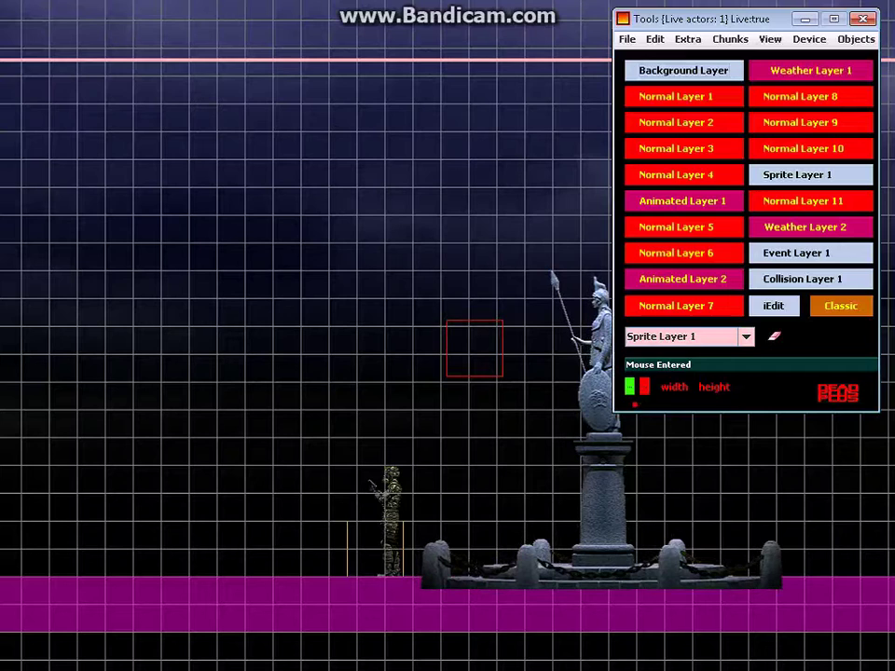
Place a statue sprite on Sprite Layer 1 beside the hero and try undoing the sprite placement.
{"action": "left_click", "coordinate": [474, 347]}
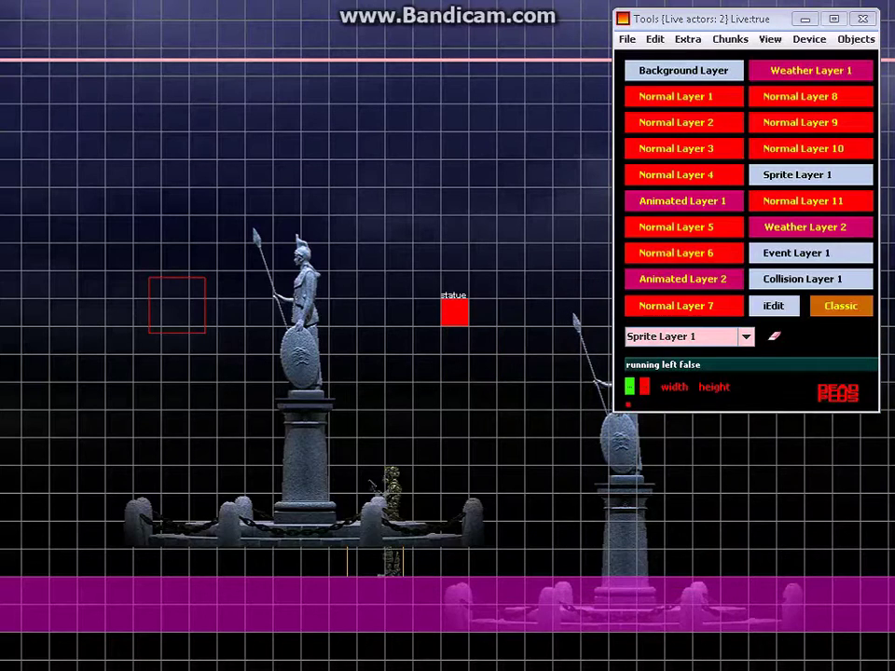
{"action": "key", "text": "ctrl+z"}
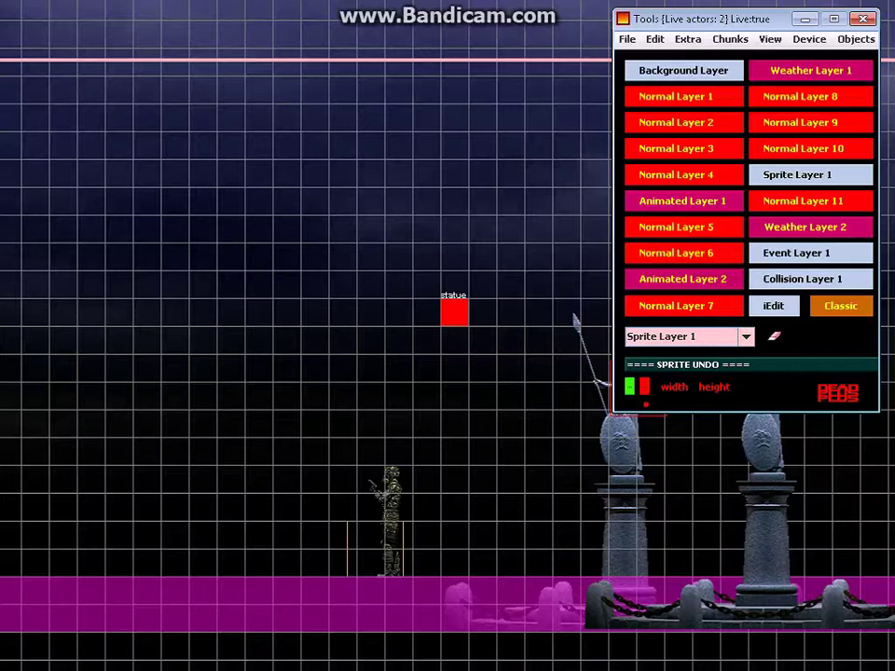
Move the hero past the first statue and place another statue on Sprite Layer 1 with its base on the ground strip.
{"action": "left_click", "coordinate": [628, 39]}
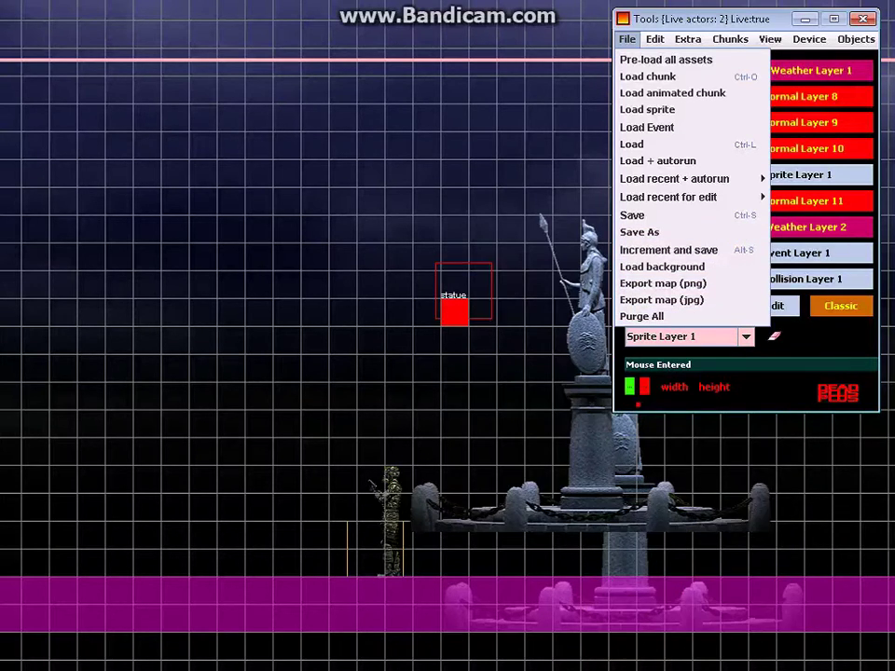
{"action": "key", "text": "Right"}
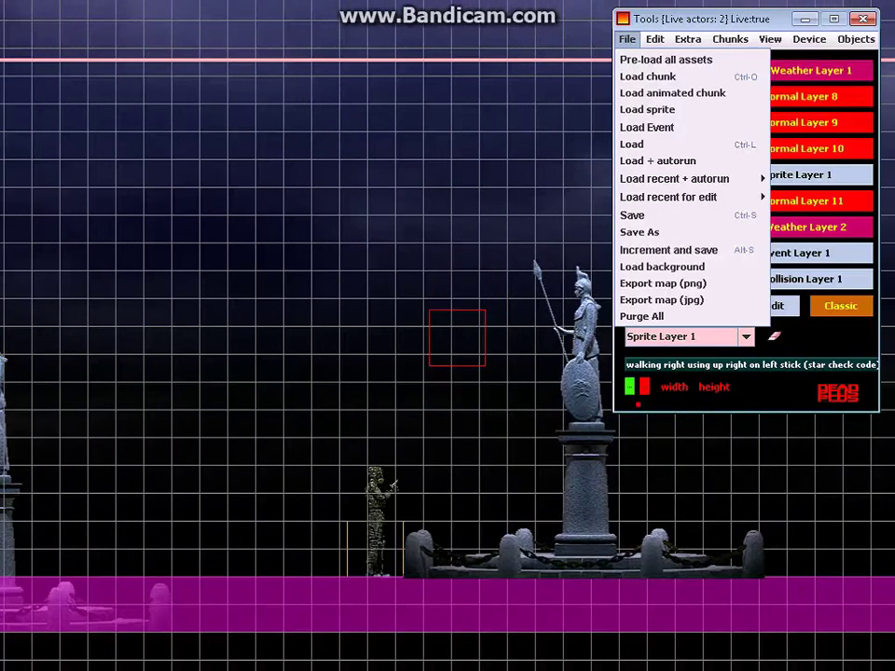
{"action": "left_click", "coordinate": [440, 320]}
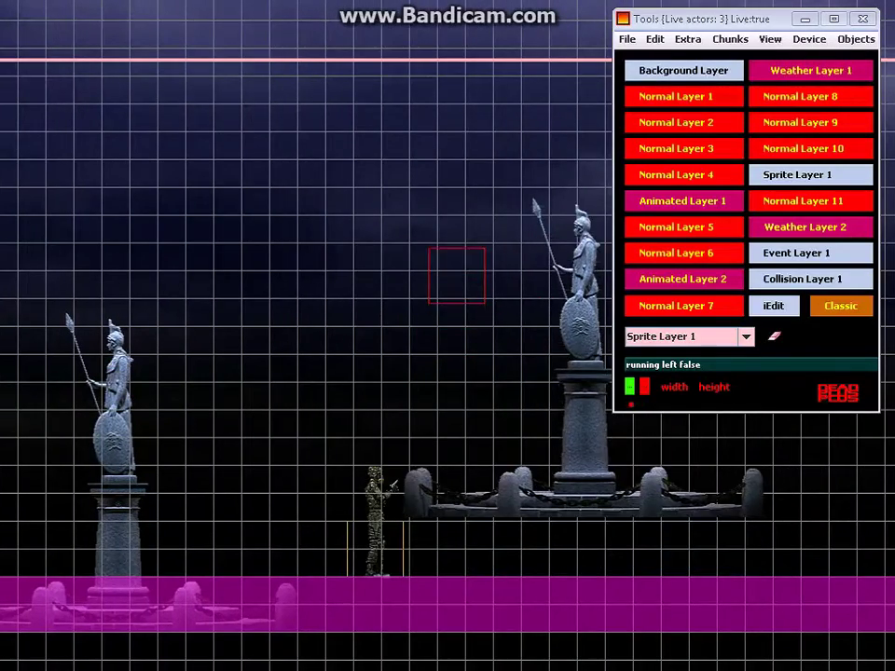
{"action": "left_click", "coordinate": [457, 276]}
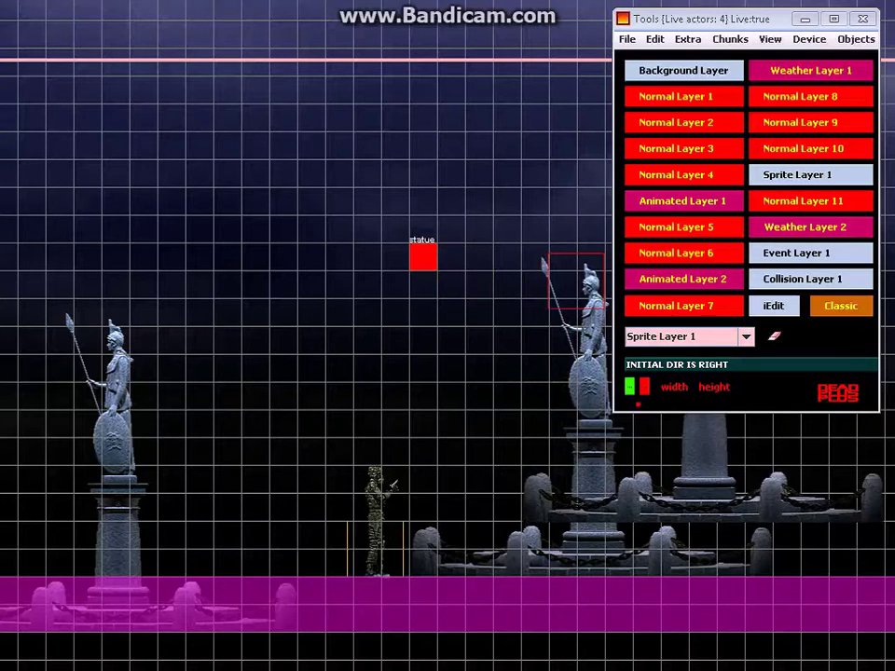
Minimize the tools window, test the hero's movement between the two statues, and switch to the DeadPlusPlus run output in NetBeans.
{"action": "key", "text": "Left"}
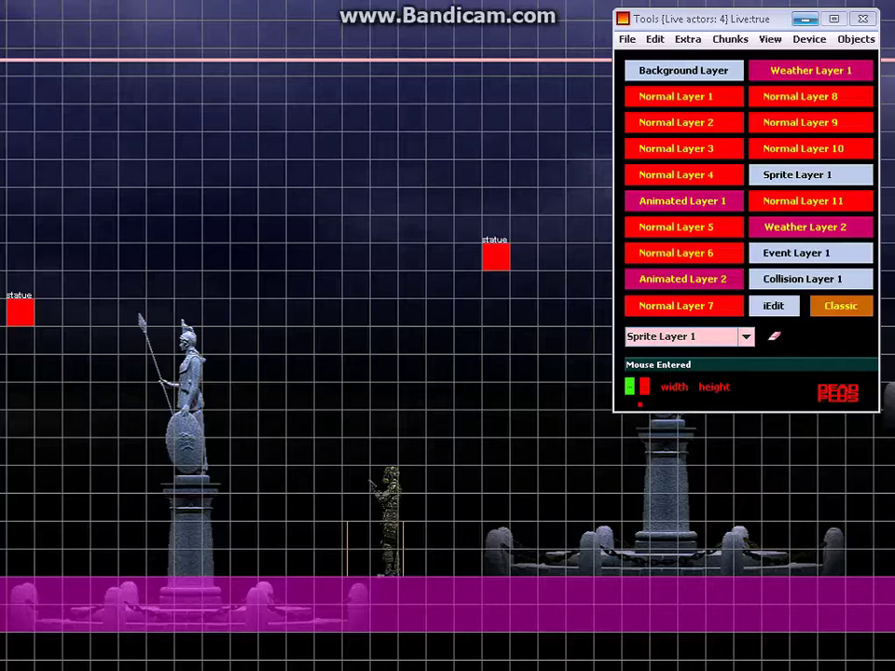
{"action": "left_click", "coordinate": [806, 18]}
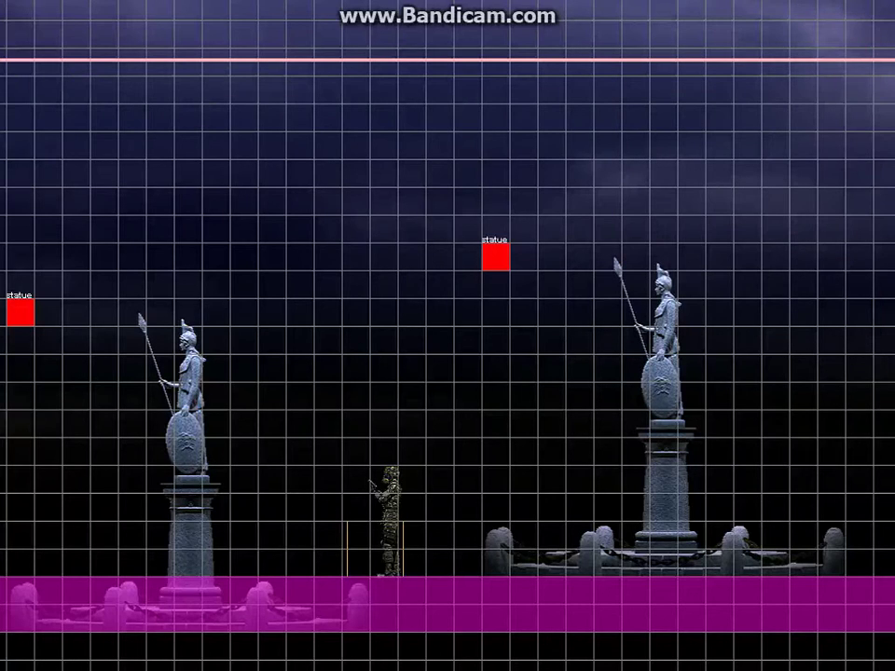
{"action": "key", "text": "Right"}
{"action": "key", "text": "Left"}
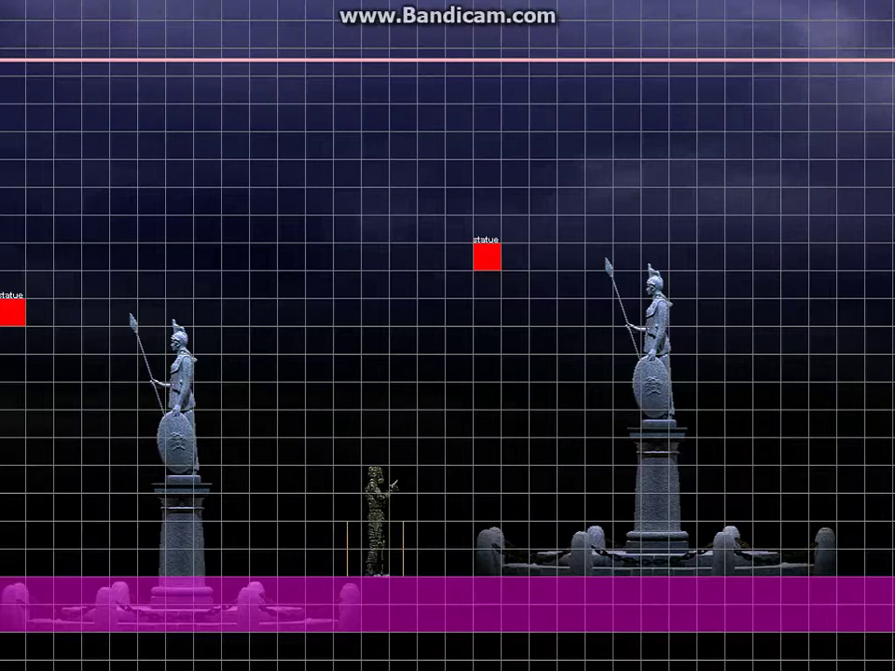
{"action": "key", "text": "ctrl"}
{"action": "key", "text": "alt+Tab"}
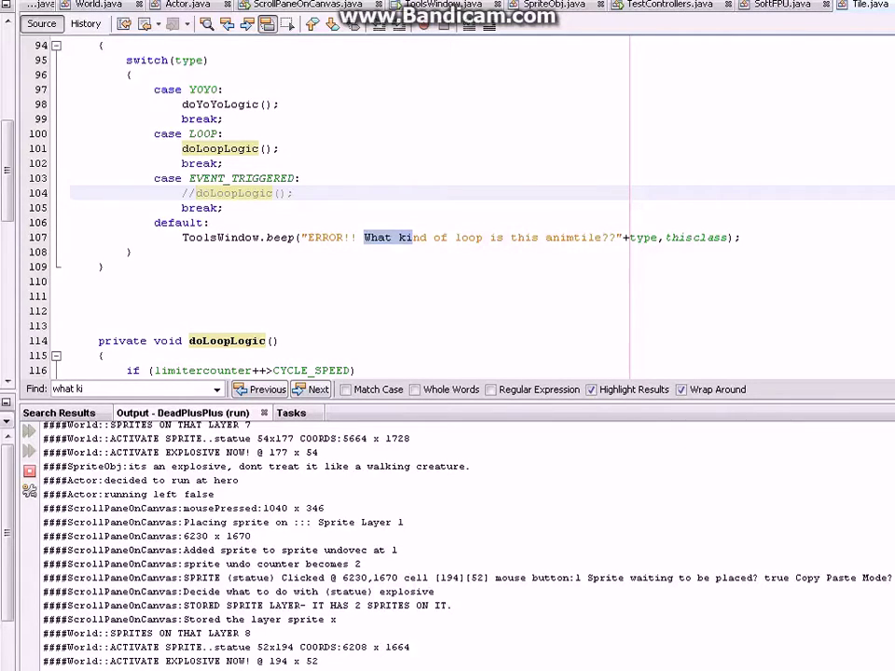
Switch back to the level editor and move the hero forward past the second statue to open ground.
{"action": "key", "text": "alt+Tab"}
{"action": "key", "text": "Right"}
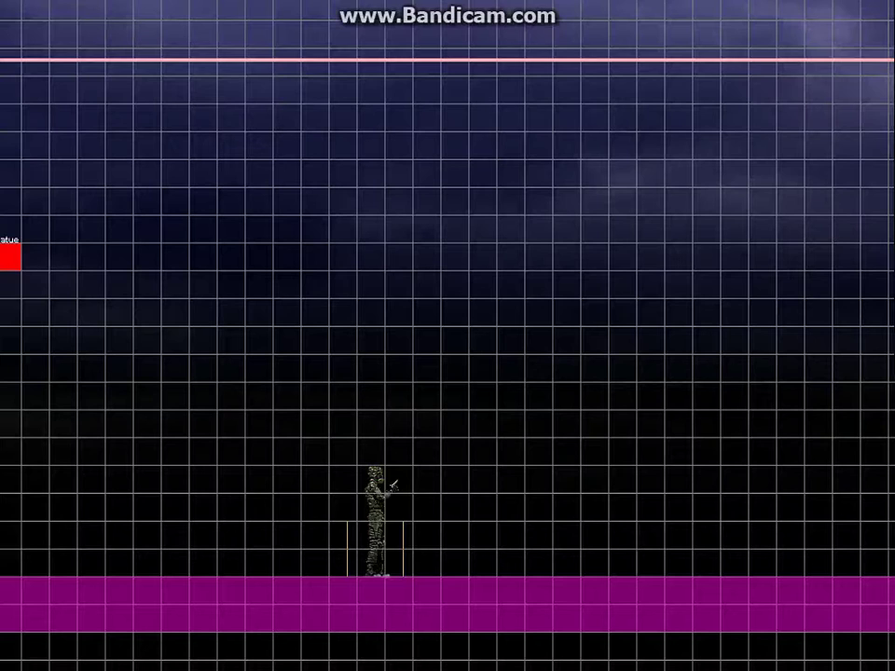
Try loading the chunk statshatt_00028.png from the GRAPHICS/SCENERY folder, and cancel its placement.
{"action": "key", "text": "ctrl+o"}
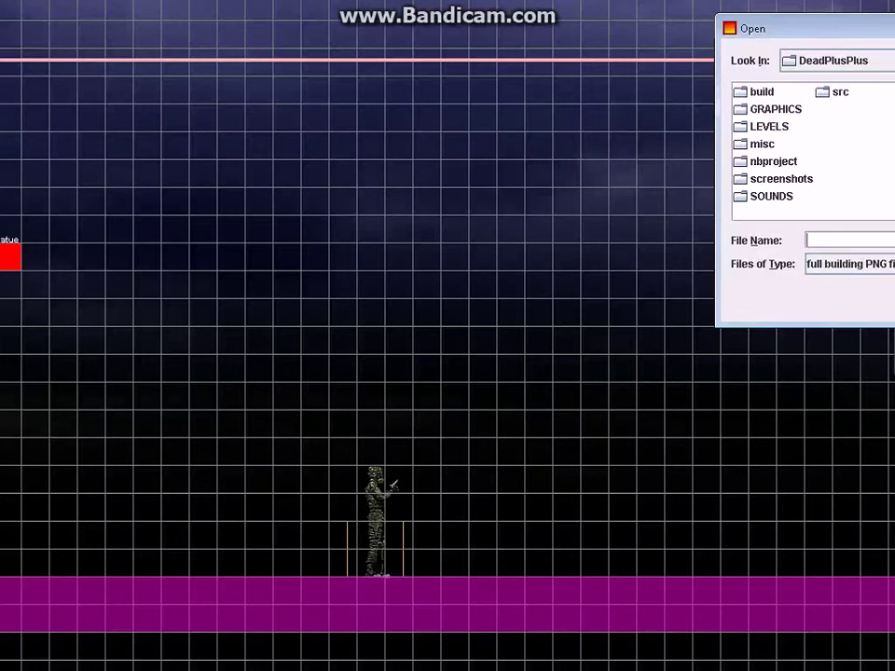
{"action": "double_click", "coordinate": [775, 109]}
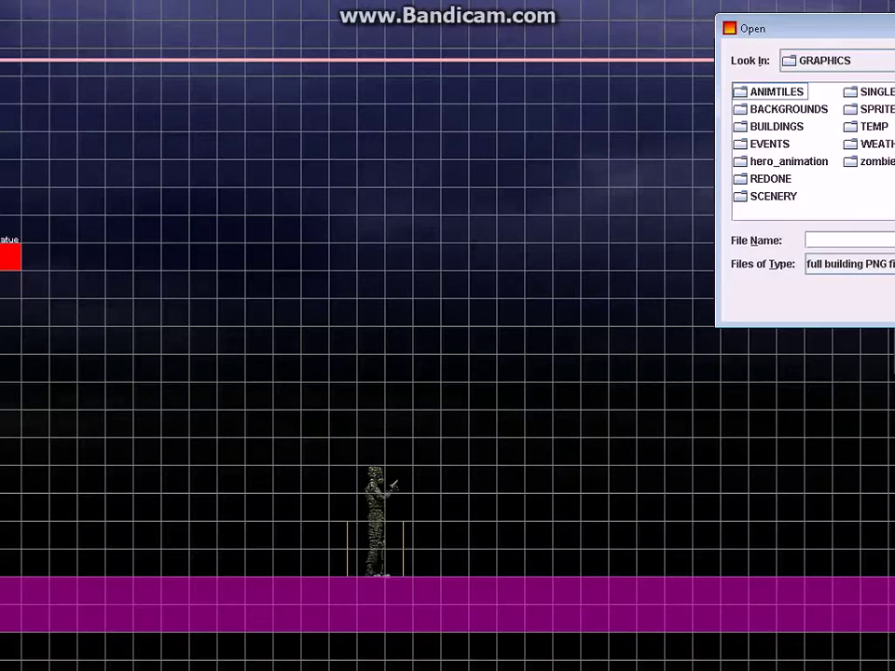
{"action": "double_click", "coordinate": [773, 197]}
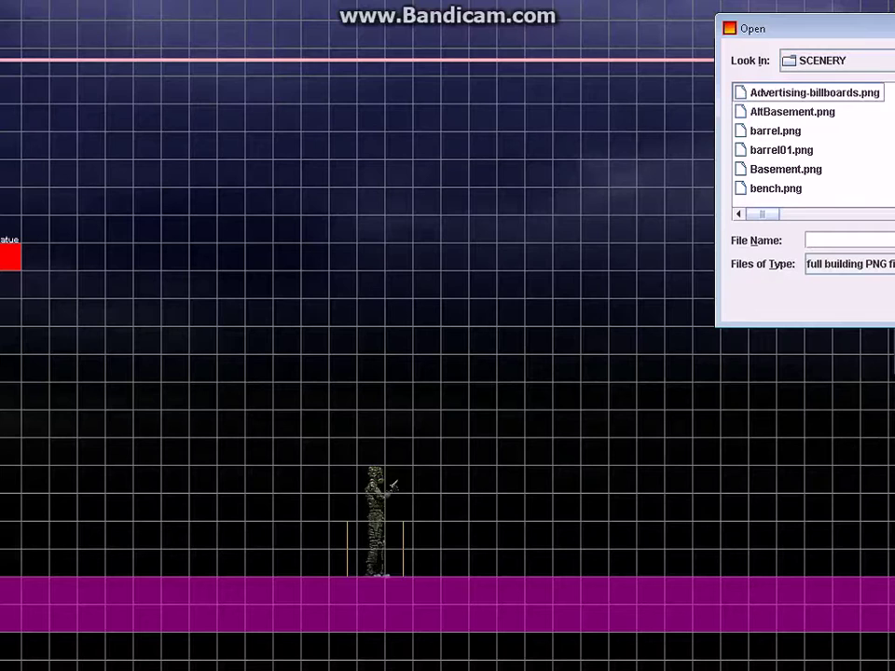
{"action": "left_click", "coordinate": [891, 151]}
{"action": "key", "text": "s"}
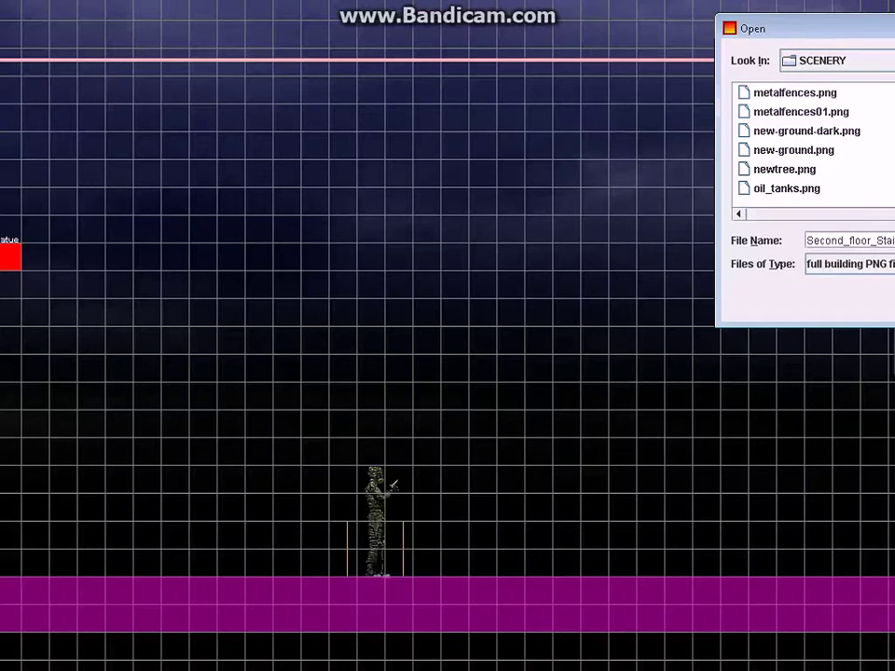
{"action": "key", "text": "s"}
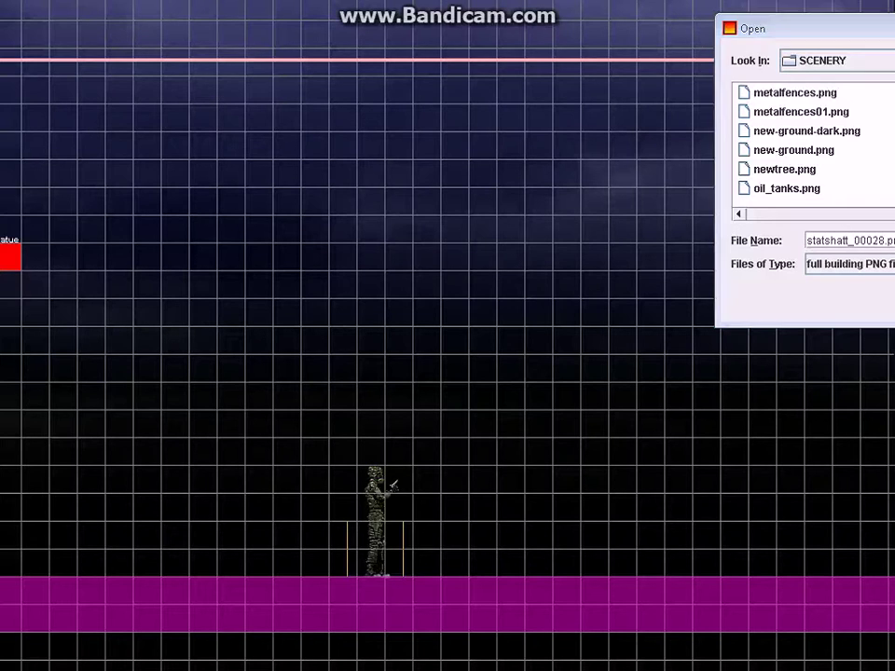
{"action": "key", "text": "Return"}
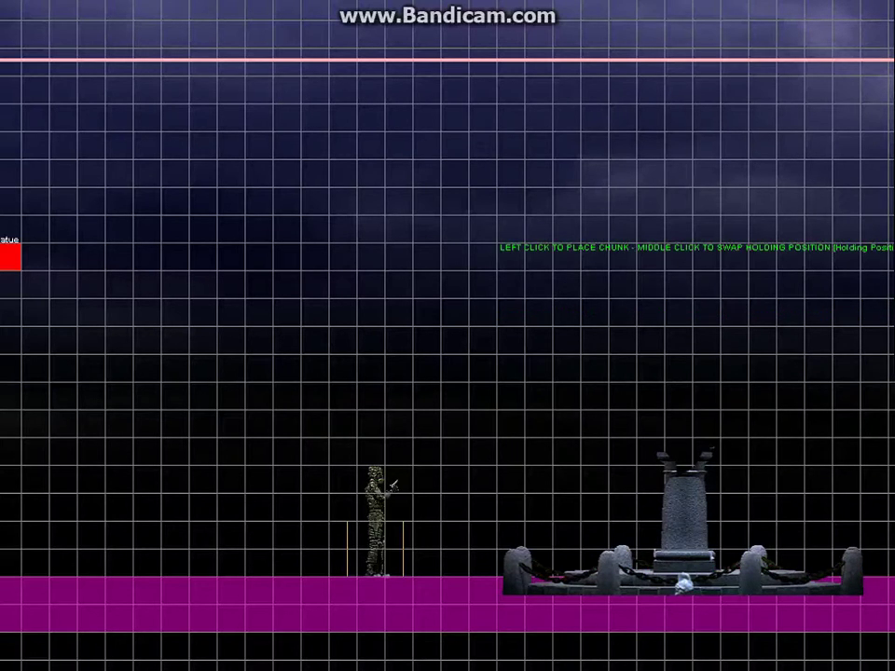
{"action": "right_click", "coordinate": [501, 253]}
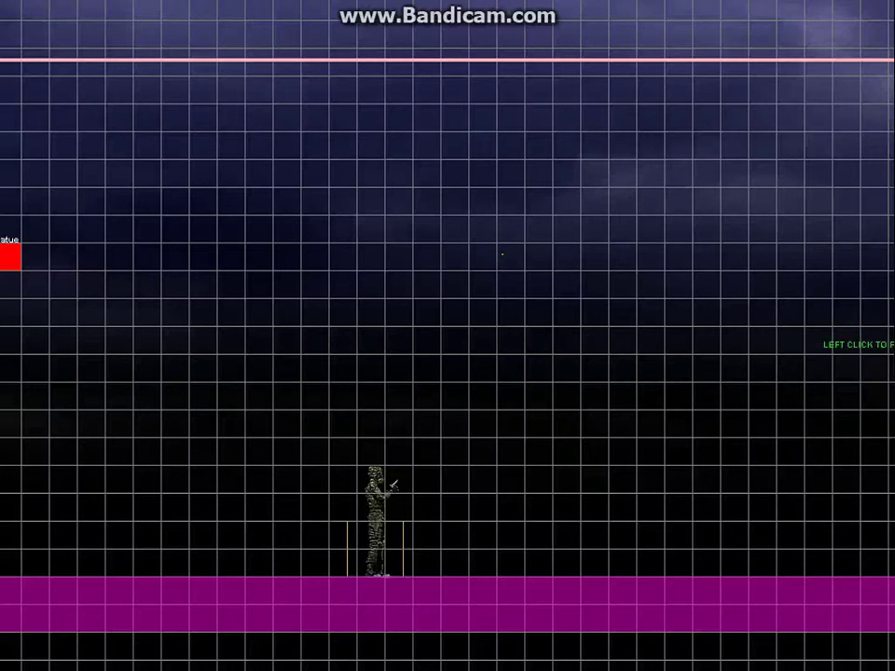
Bring the tools window into view and load the chunk statshatt_00028.png from the GRAPHICS/SCENERY folder.
{"action": "left_click_drag", "start_coordinate": [298, 25], "coordinate": [189, 25]}
{"action": "left_click", "coordinate": [81, 46]}
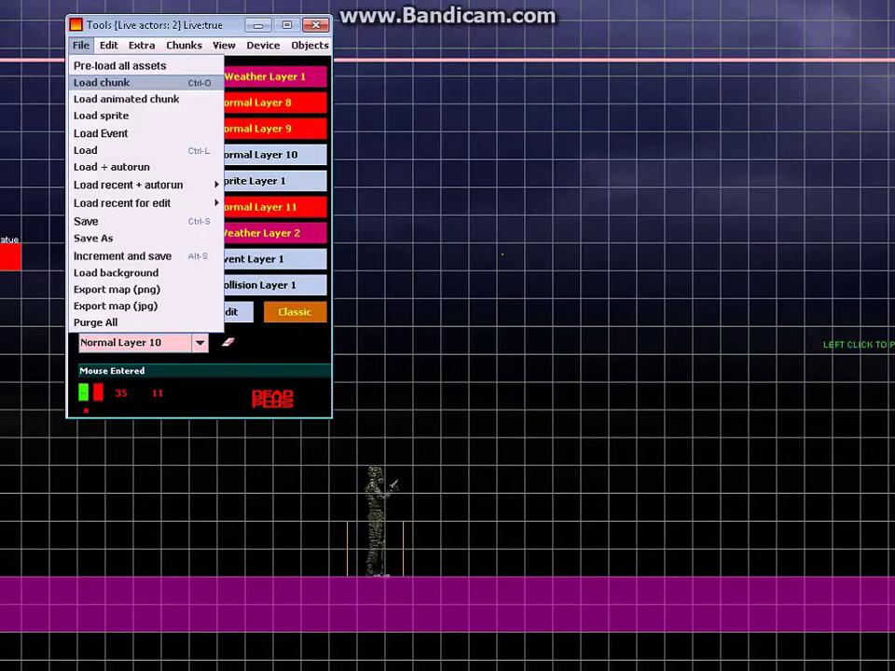
{"action": "key", "text": "Return"}
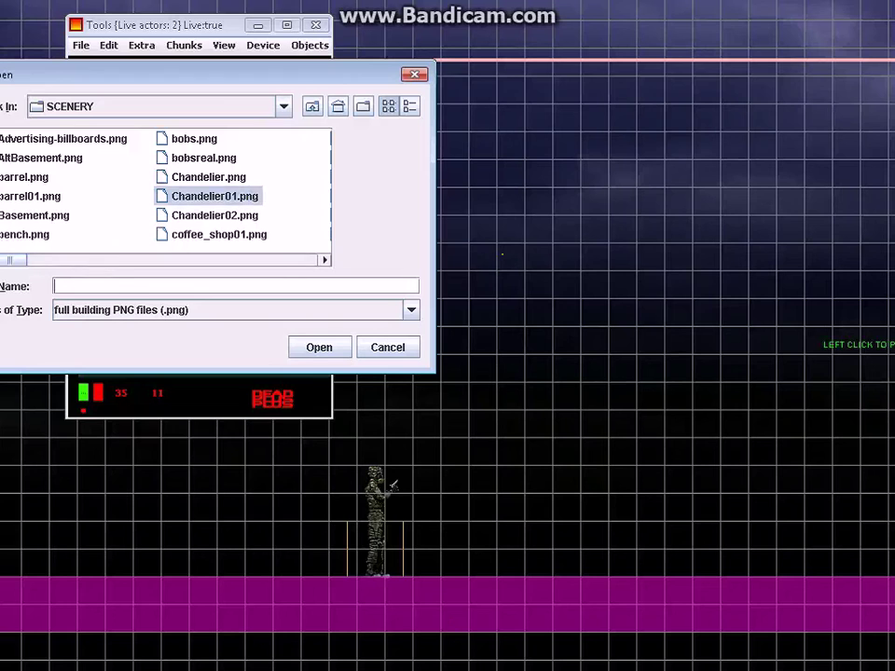
{"action": "left_click", "coordinate": [215, 196]}
{"action": "key", "text": "s"}
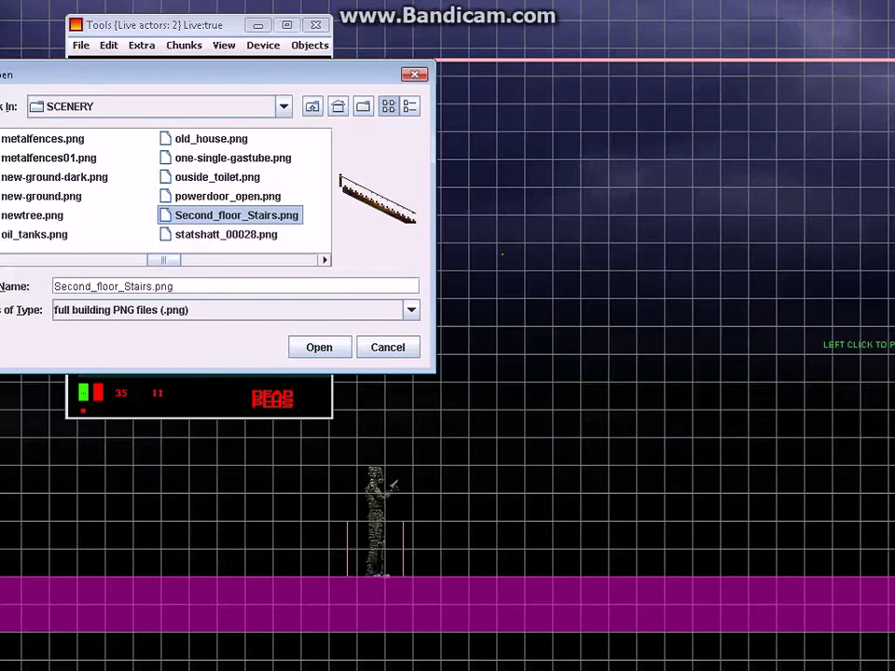
{"action": "key", "text": "s"}
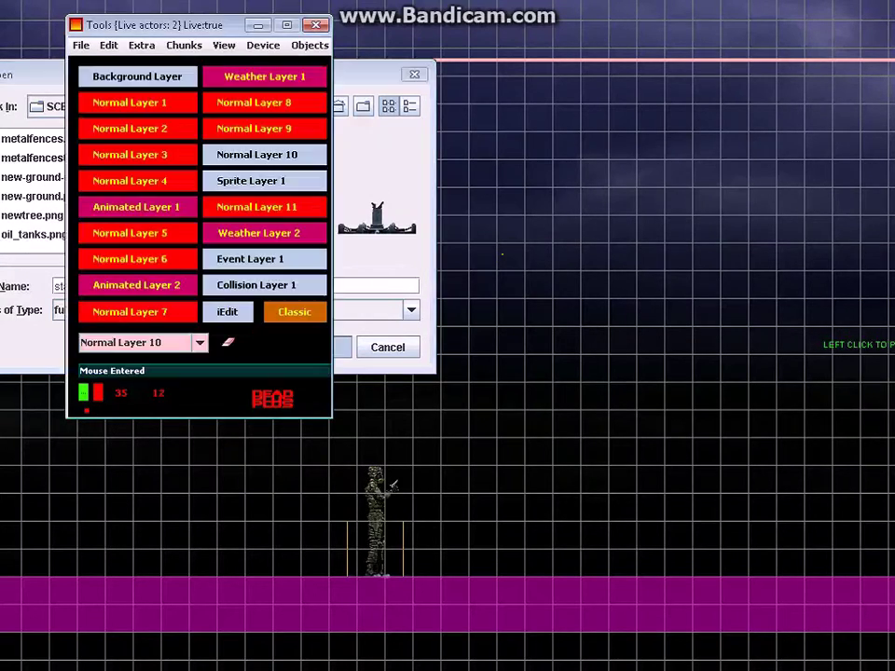
{"action": "key", "text": "Return"}
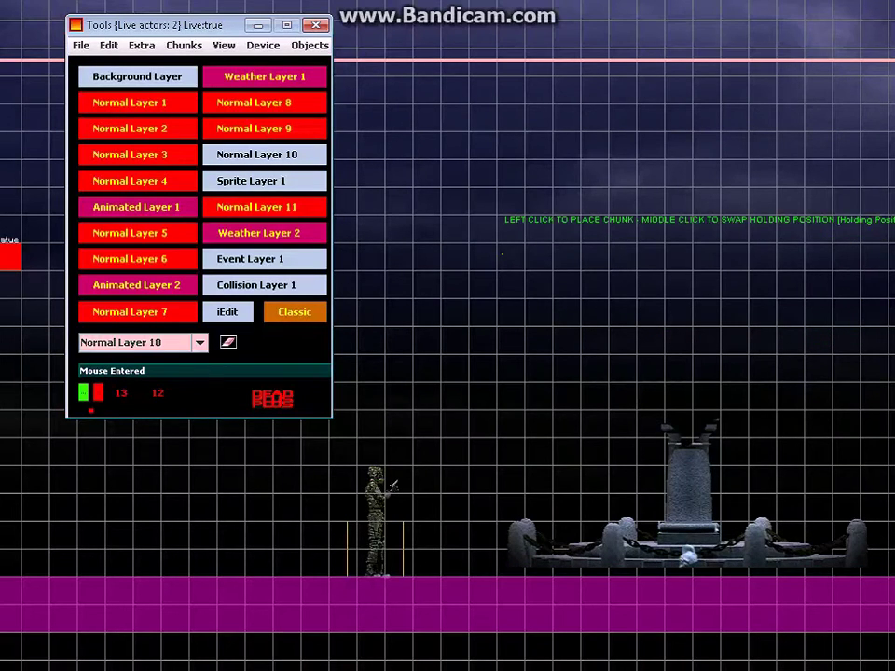
Place the broken statue base on Normal Layer 10 ahead of the hero, standing on the ground strip, undoing the misplaced first attempt.
{"action": "left_click", "coordinate": [697, 568]}
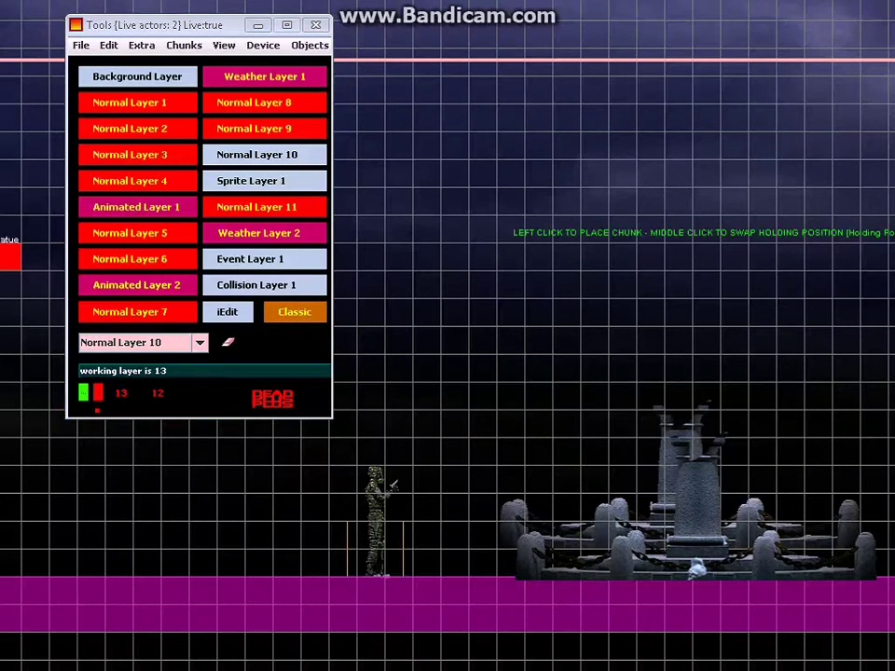
{"action": "key", "text": "alt+Tab"}
{"action": "key", "text": "ctrl+z"}
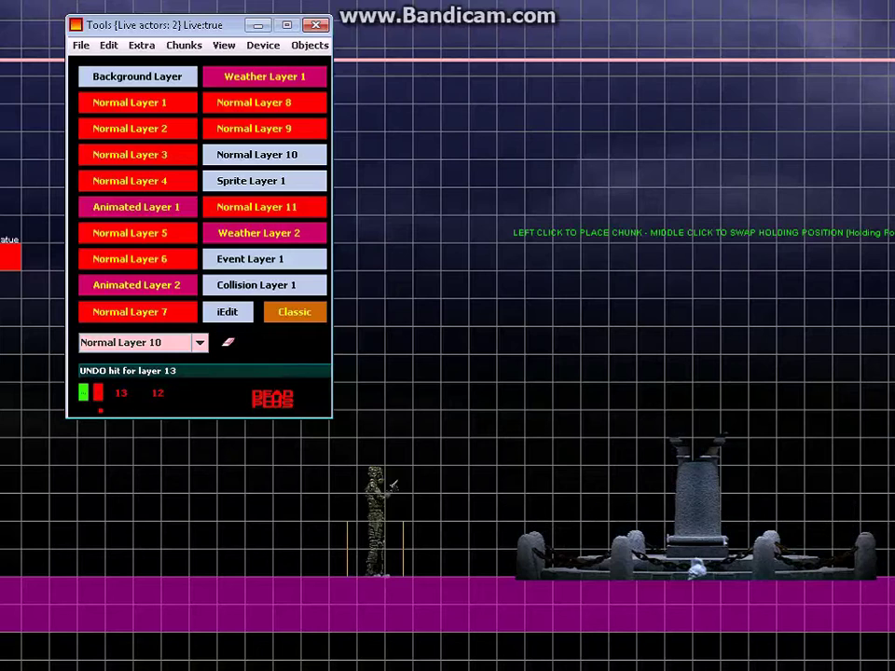
{"action": "left_click", "coordinate": [697, 571]}
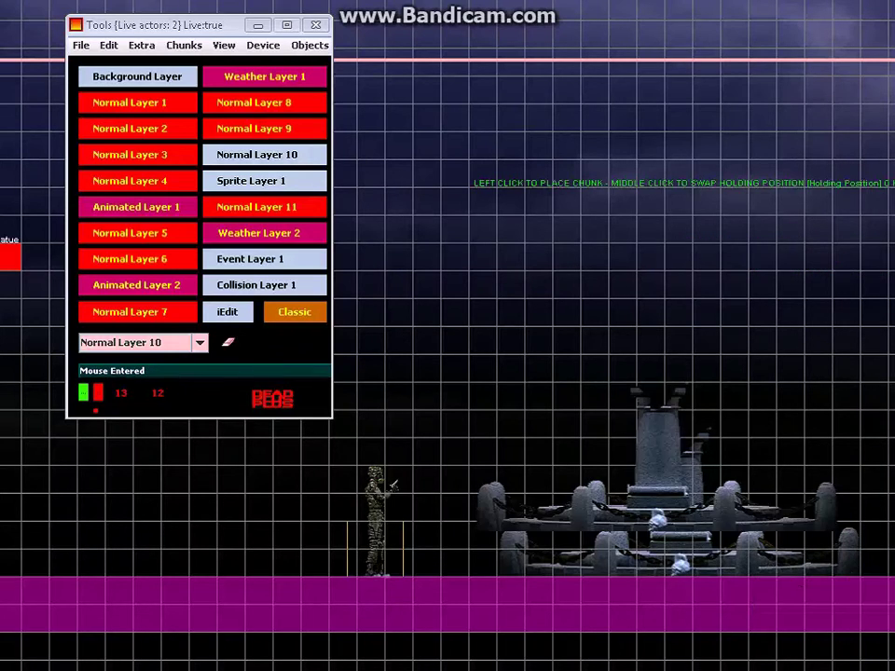
{"action": "right_click", "coordinate": [480, 183]}
Load the sprite statue.ilbm from the GRAPHICS/SPRITES/EXPLOSIVE folder.
{"action": "left_click", "coordinate": [81, 46]}
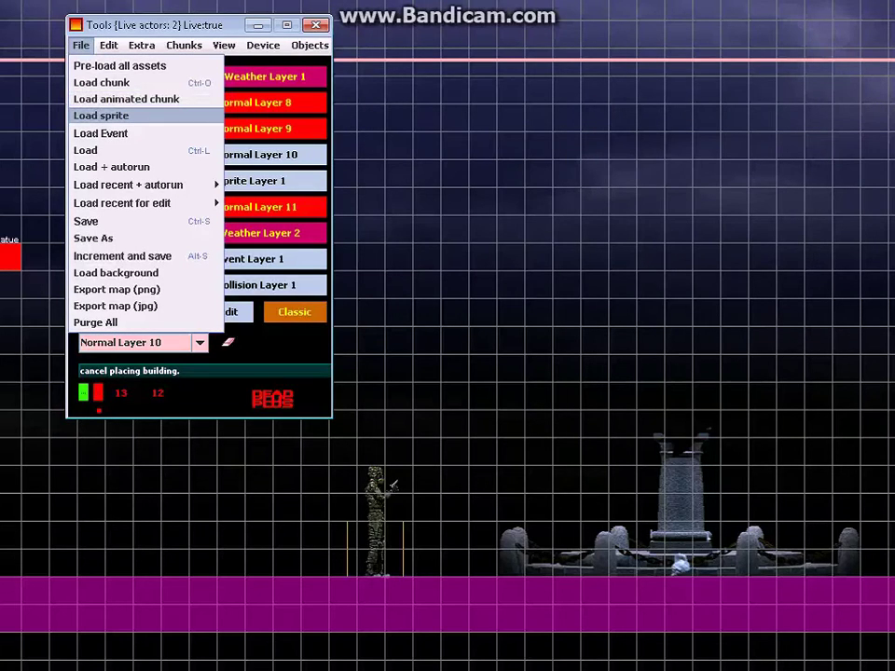
{"action": "key", "text": "Return"}
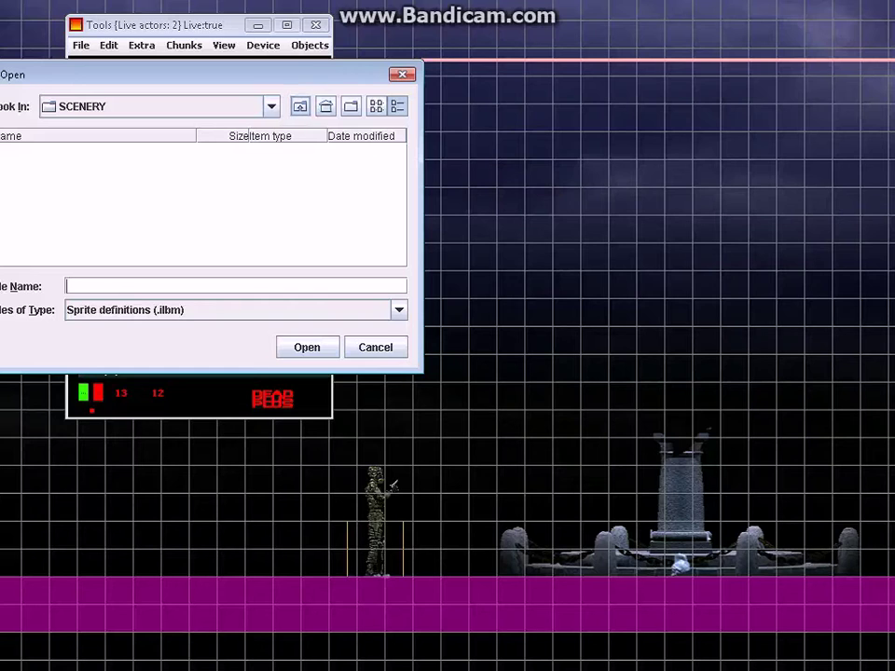
{"action": "key", "text": "BackSpace"}
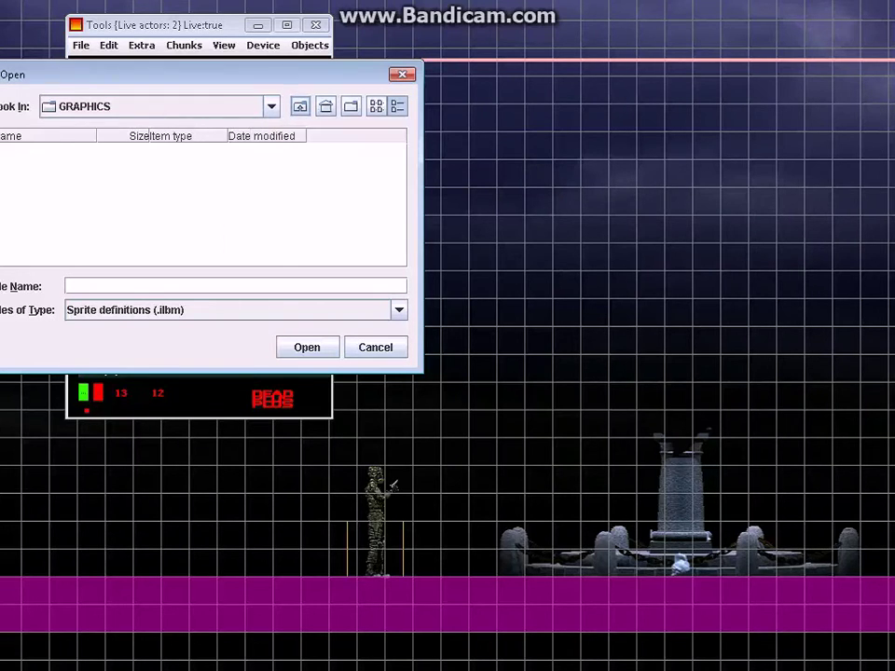
{"action": "left_click", "coordinate": [36, 239]}
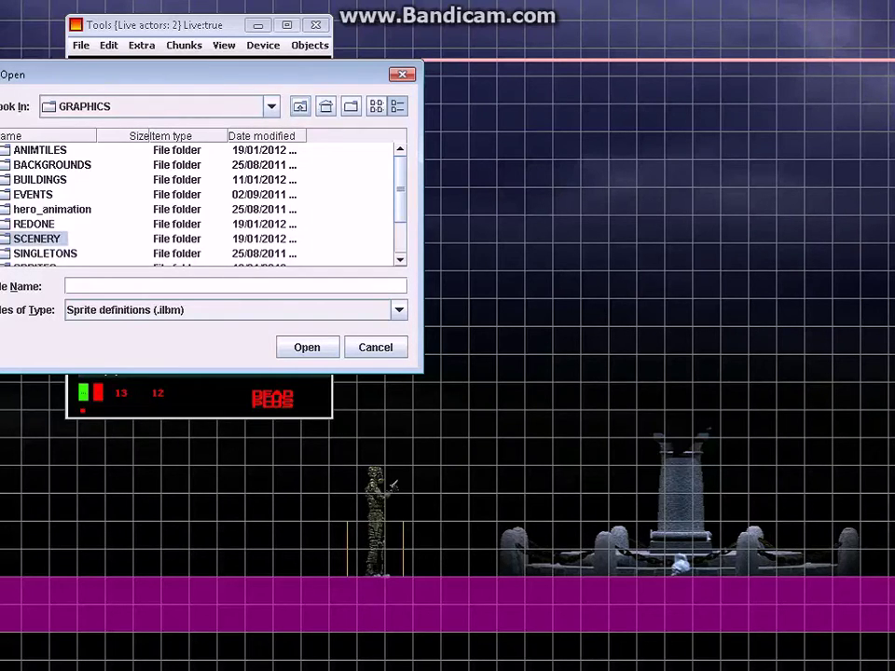
{"action": "scroll", "coordinate": [196, 204], "scroll_direction": "down", "scroll_amount": 2}
{"action": "left_click", "coordinate": [34, 214]}
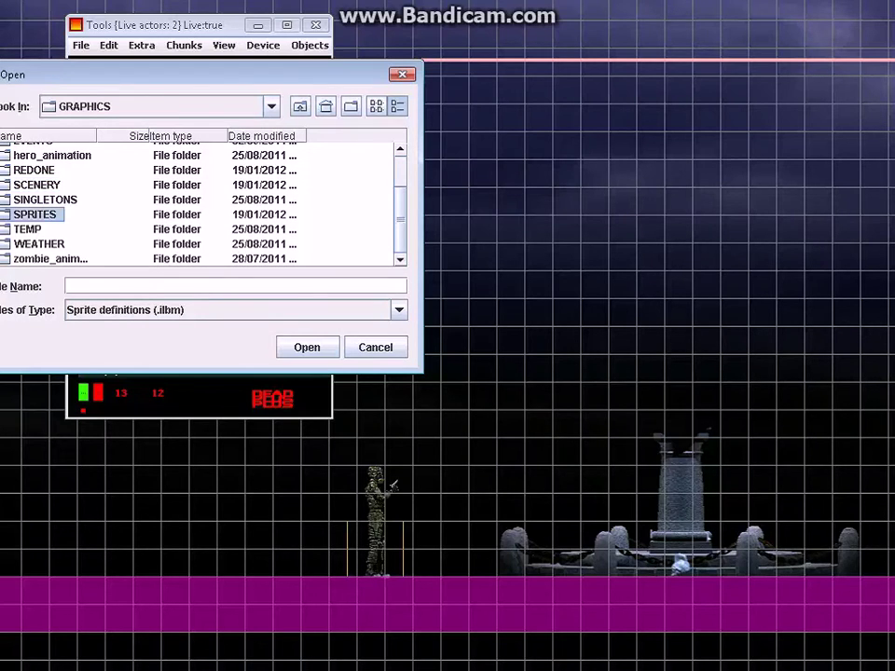
{"action": "key", "text": "Return"}
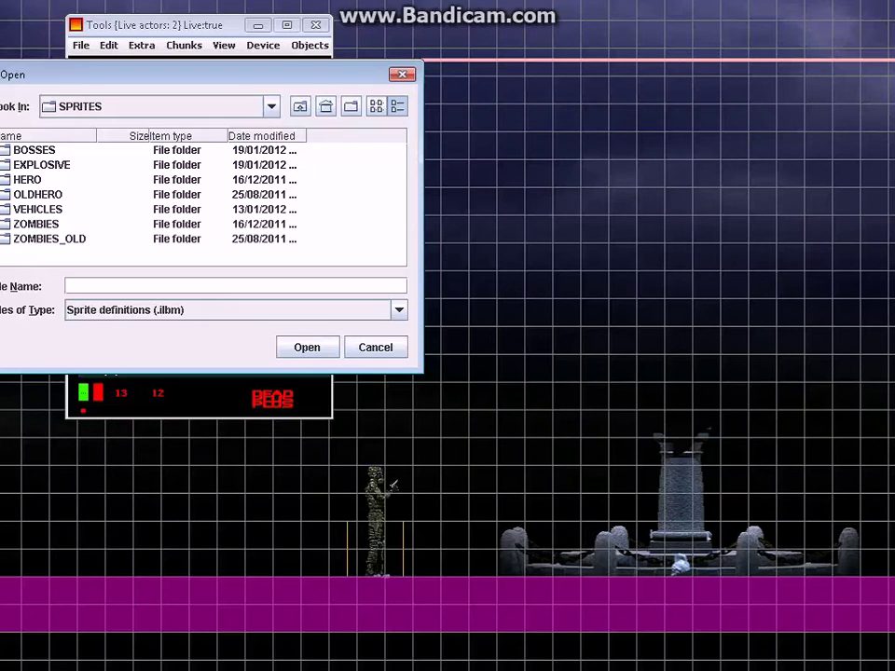
{"action": "left_click", "coordinate": [42, 165]}
{"action": "double_click", "coordinate": [42, 165]}
{"action": "double_click", "coordinate": [41, 195]}
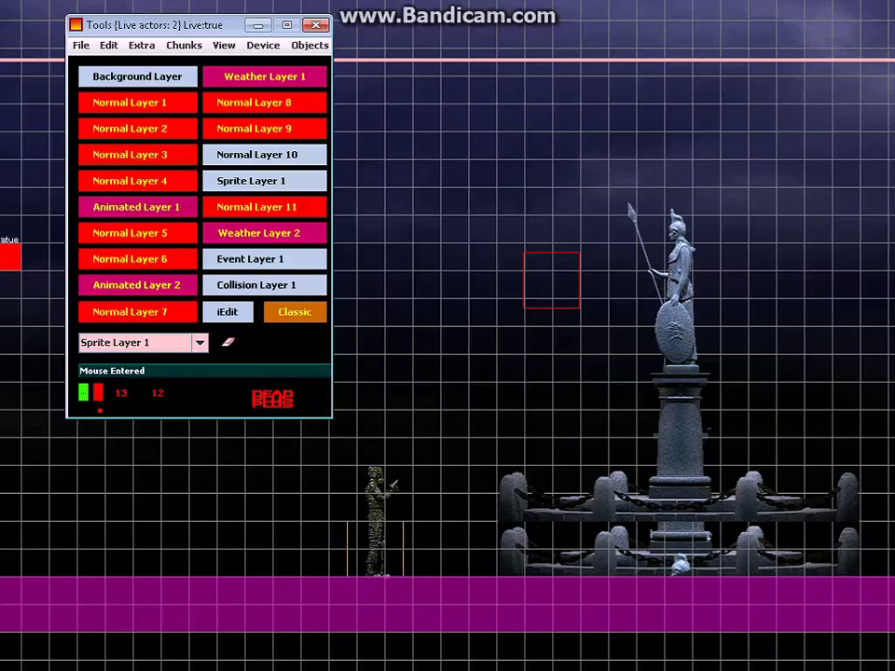
Place the statue sprite on Sprite Layer 1 exactly over the broken base and end sprite placement.
{"action": "left_click", "coordinate": [552, 280]}
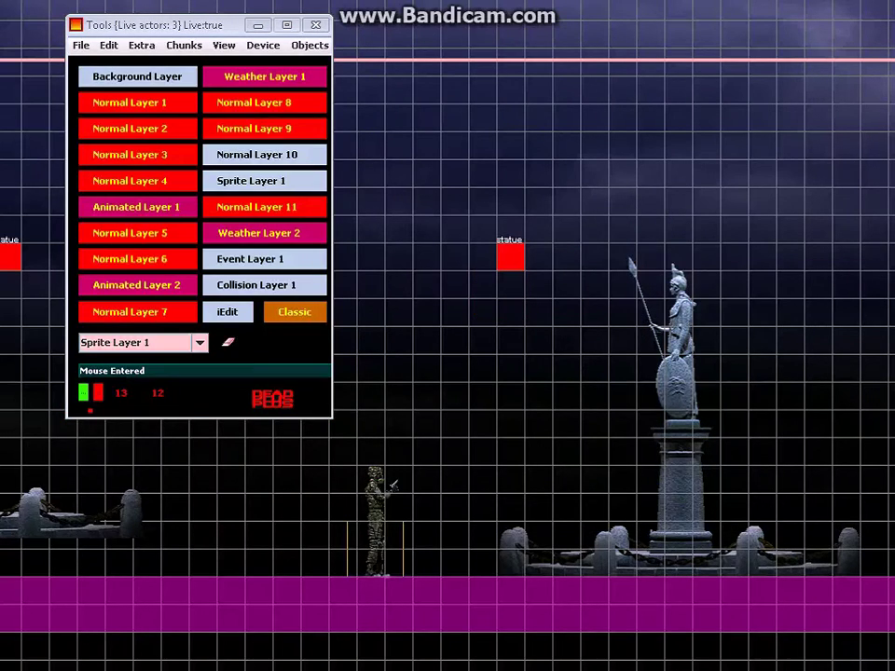
{"action": "key", "text": "Escape"}
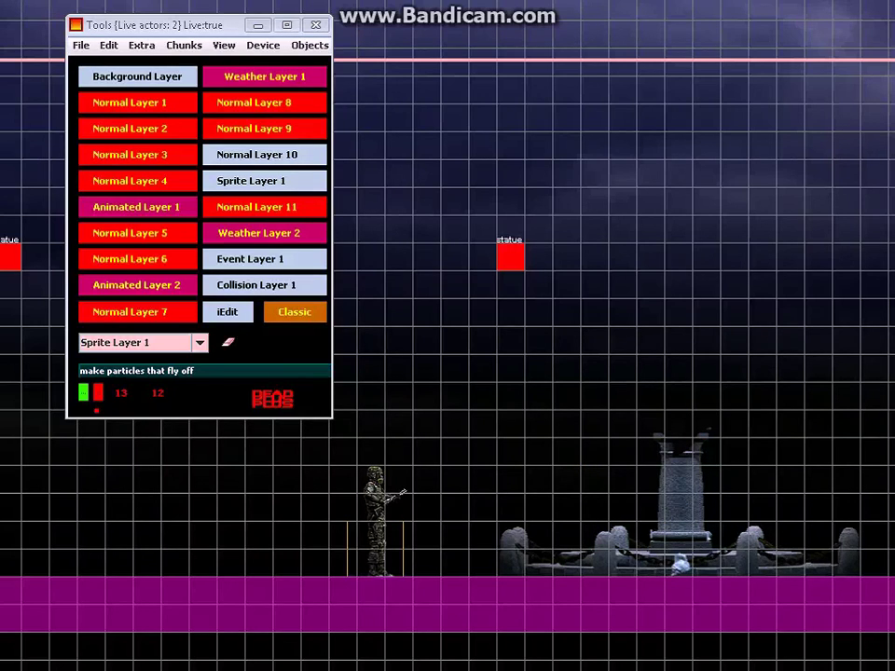
Run the hero past the shattered statue's base and briefly check the SpriteObj.java drawing code and run output in NetBeans.
{"action": "key", "text": "Right"}
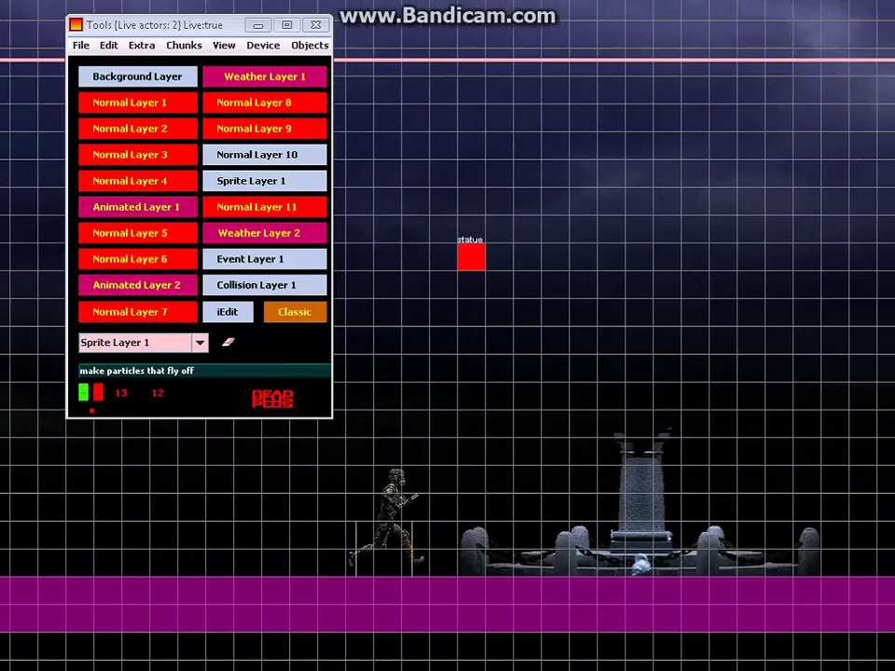
{"action": "key", "text": "Right"}
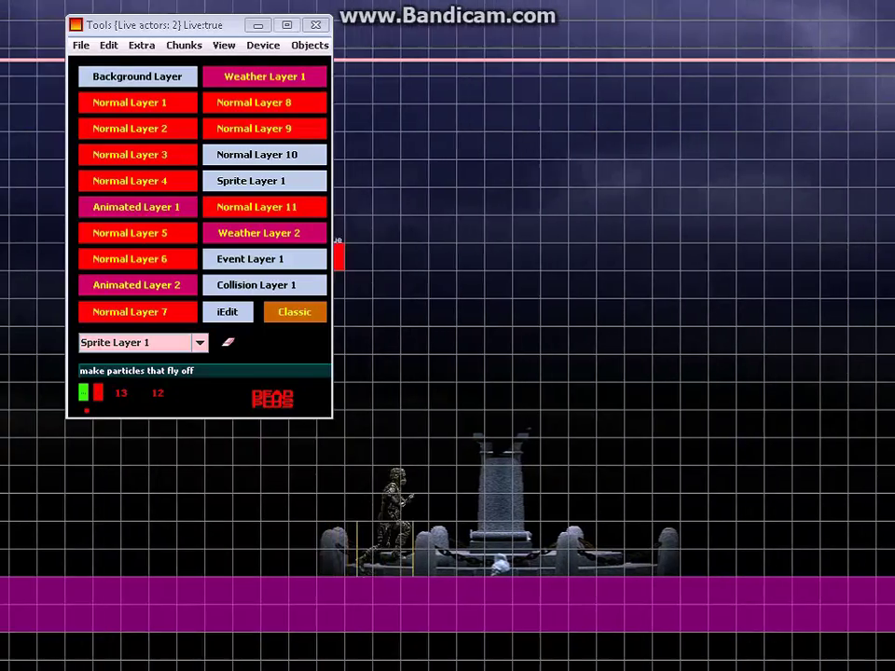
{"action": "key", "text": "Right"}
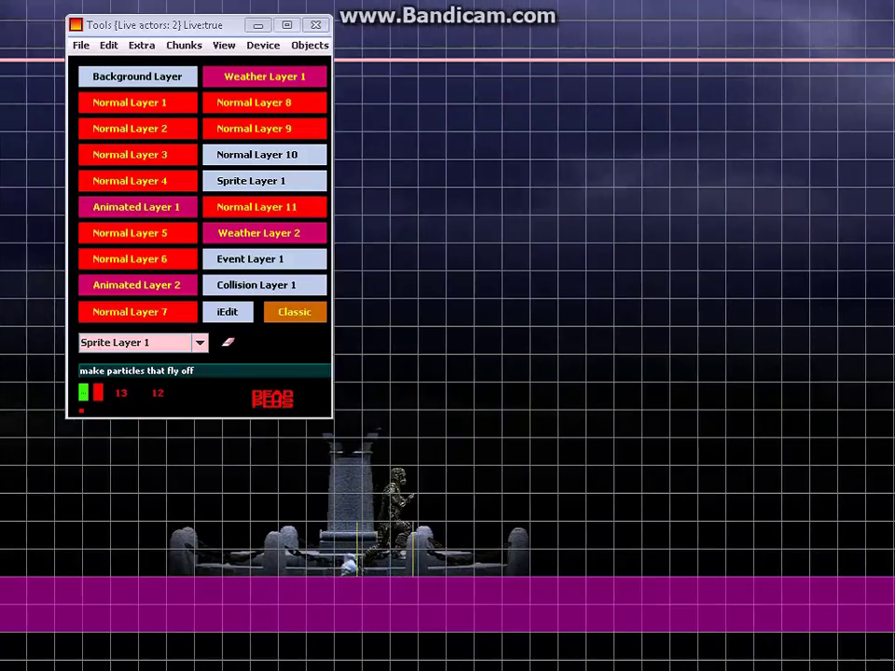
{"action": "key", "text": "Right"}
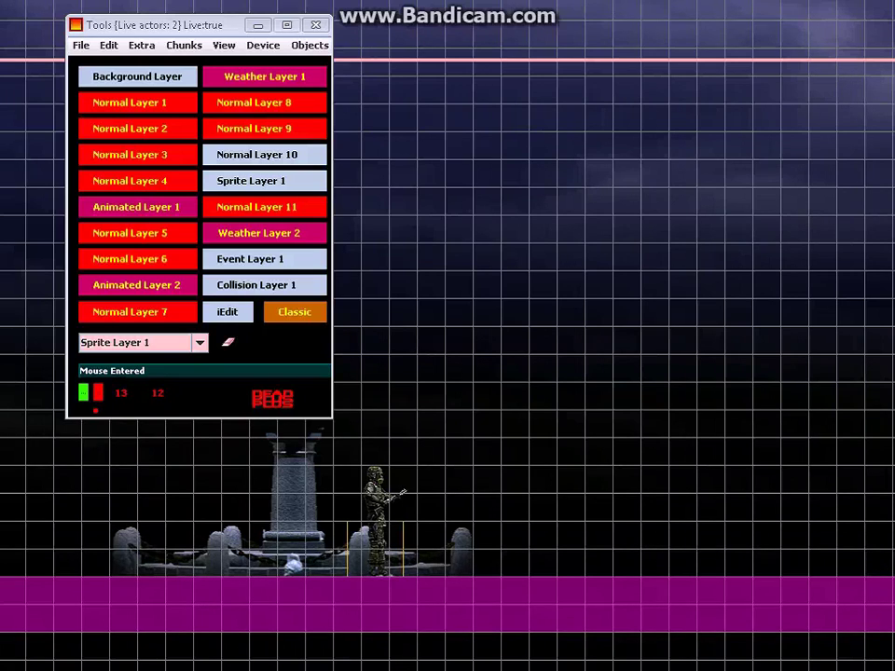
{"action": "key", "text": "alt+Tab"}
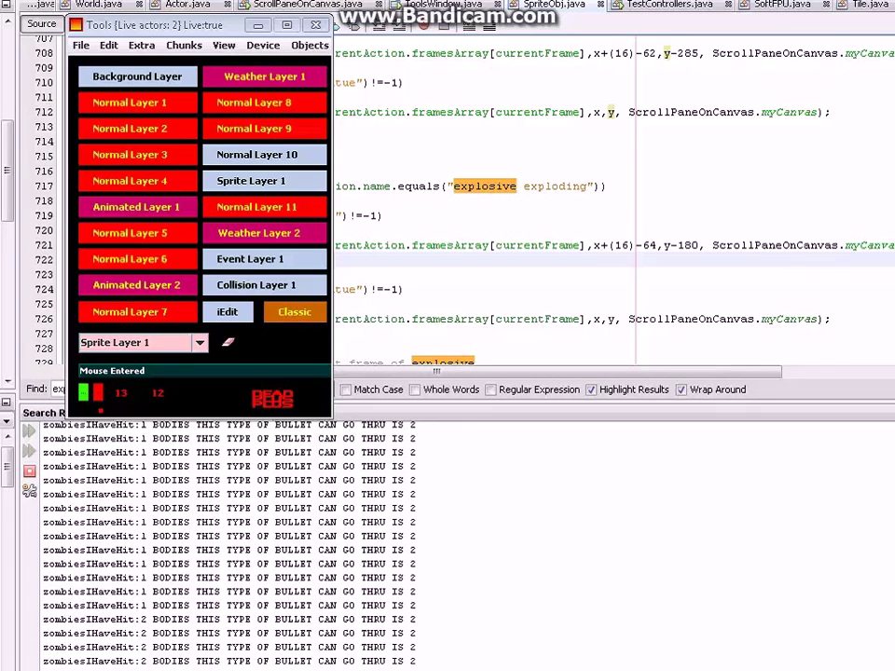
{"action": "key", "text": "alt+Tab"}
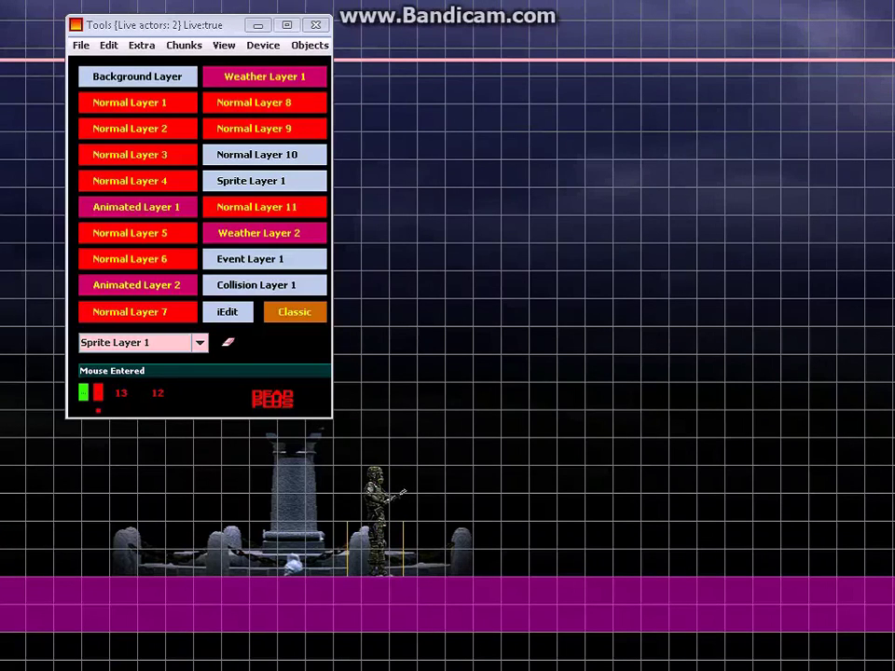